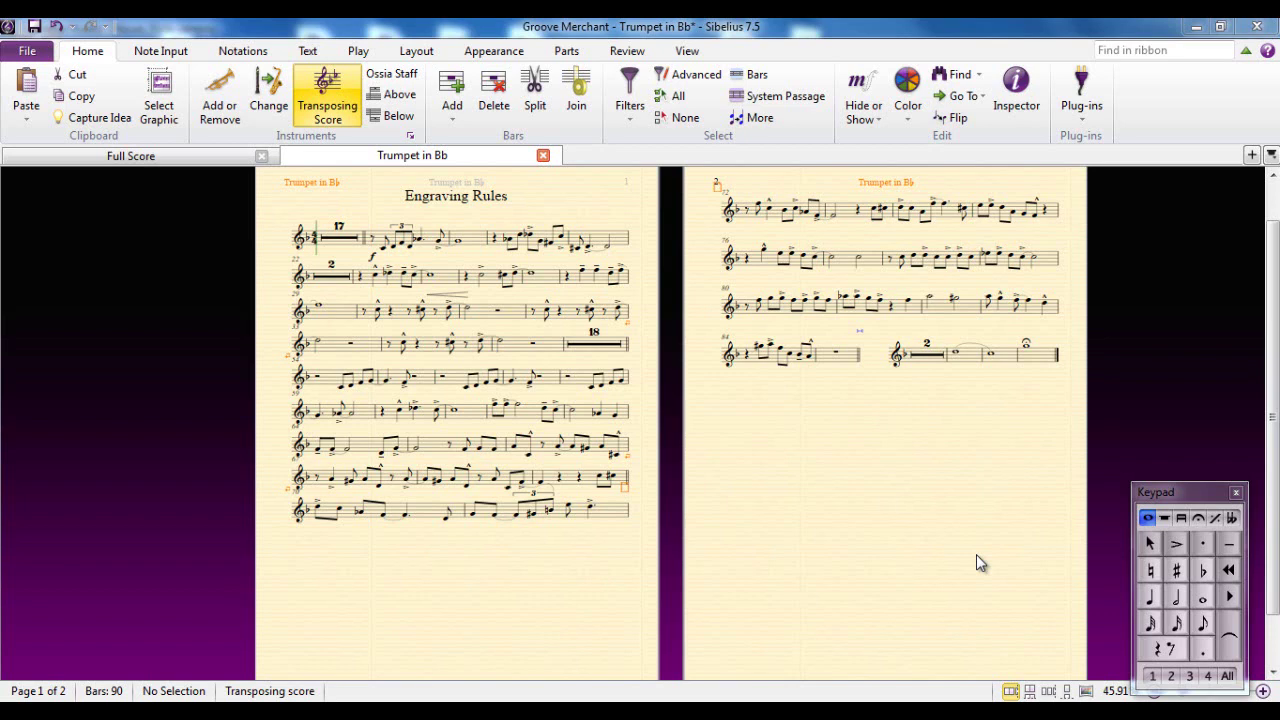
- Open Engraving Rules from the Appearance tab and review the Accidentals, Articulation and Bar Numbers pages
left_click(490, 55)
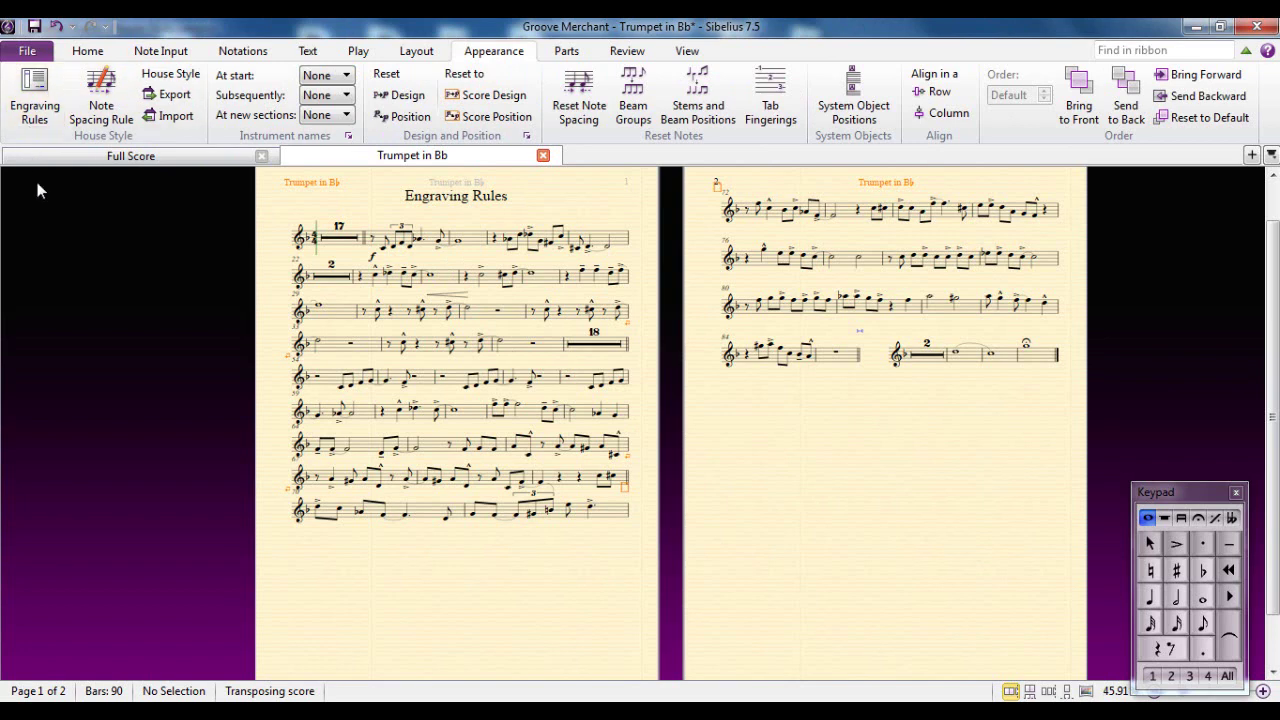
left_click(40, 112)
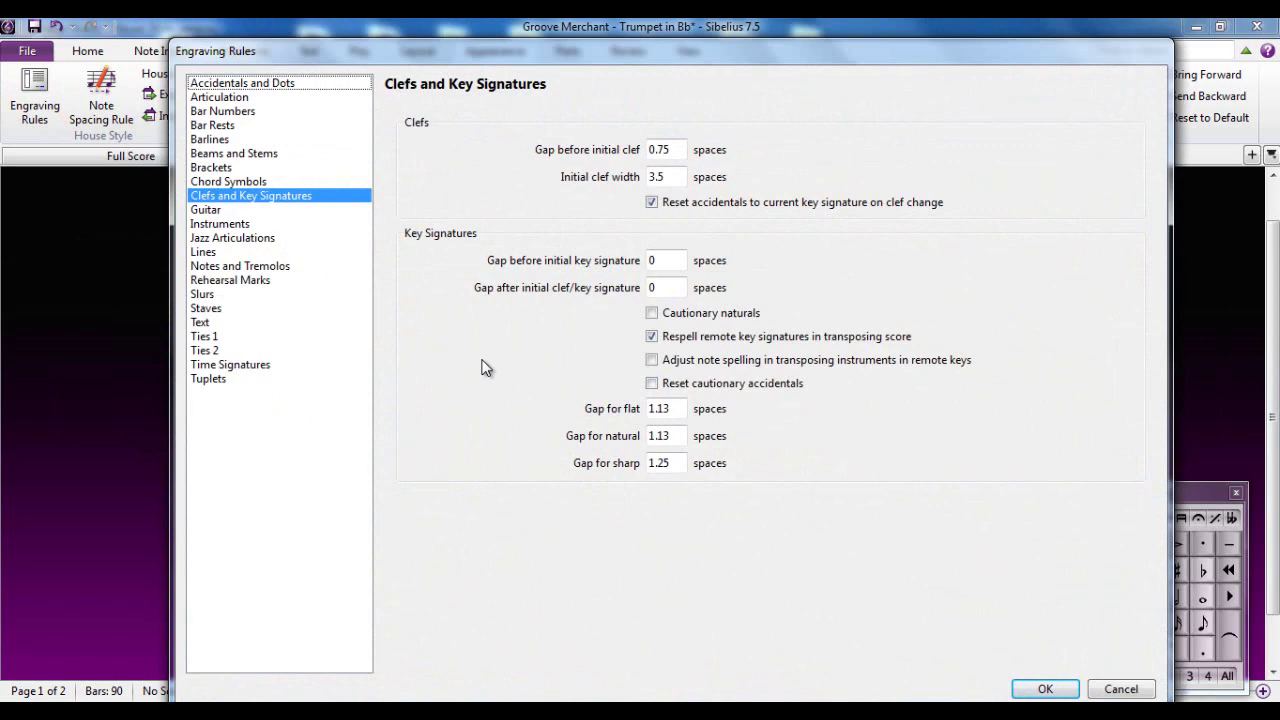
left_click(233, 86)
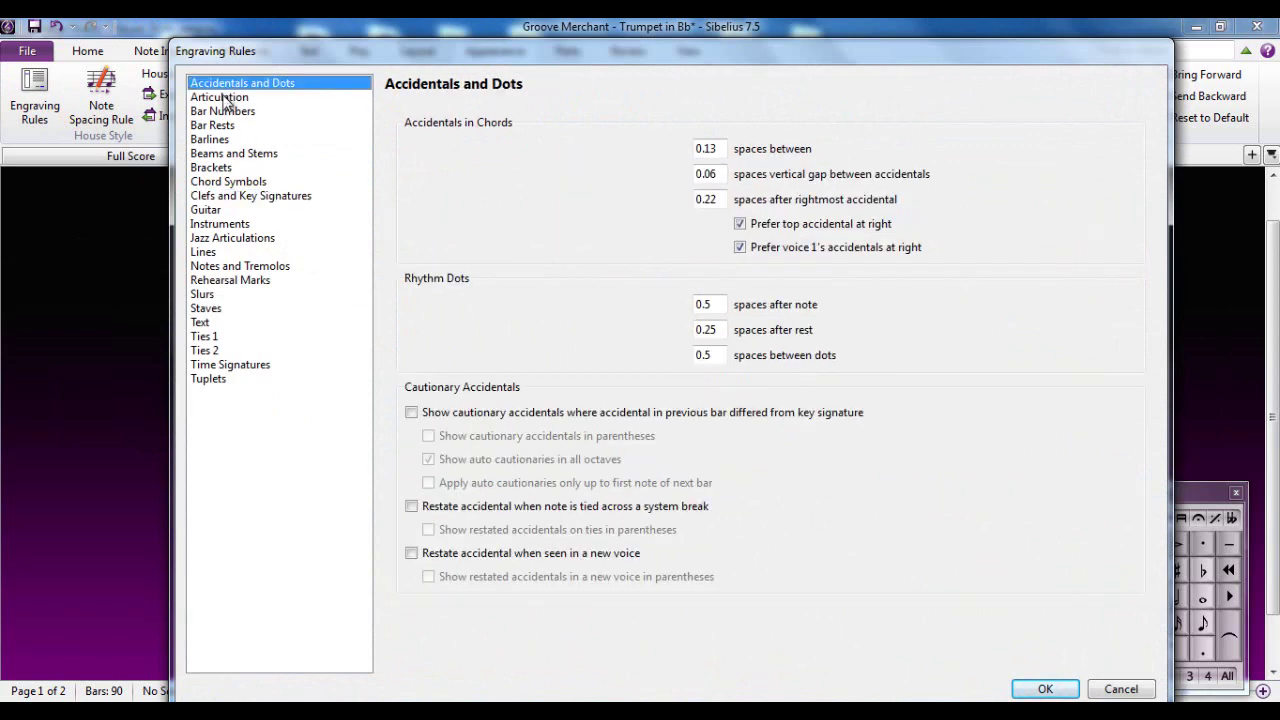
left_click(226, 100)
left_click(224, 113)
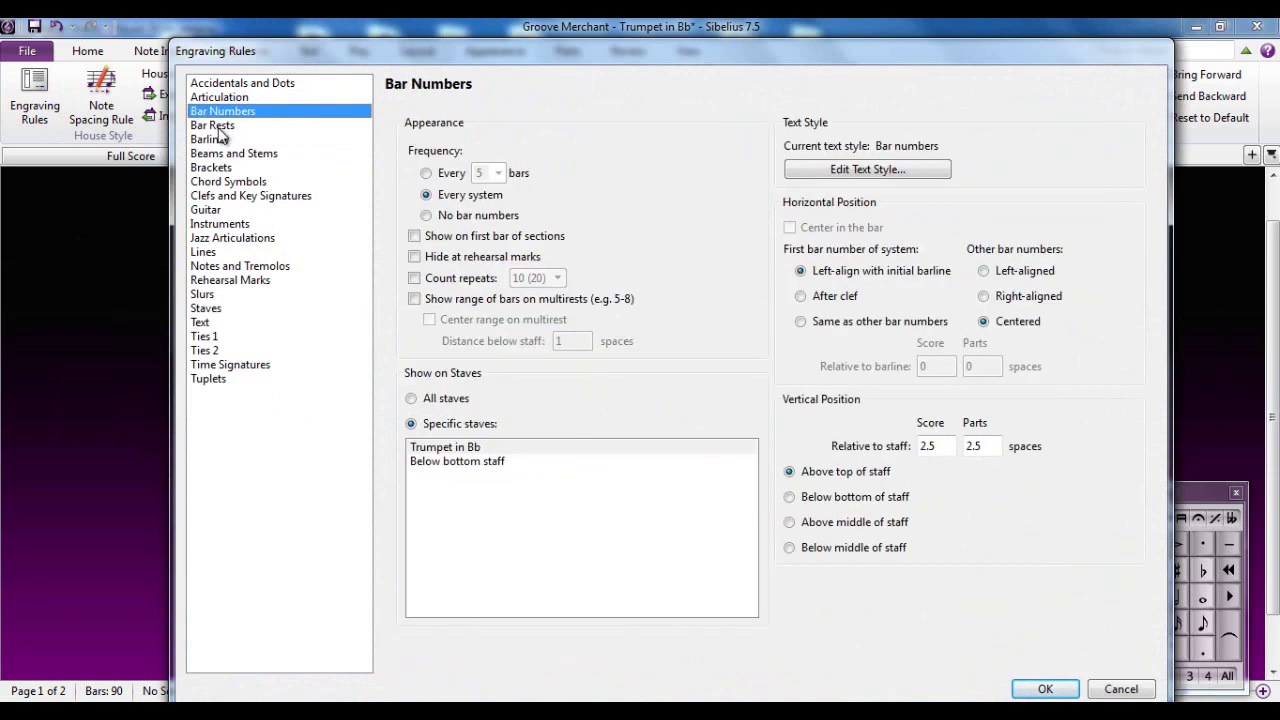
- Review the Bar Rests and Barlines rules, then cancel Engraving Rules without changes
left_click(220, 127)
left_click(220, 140)
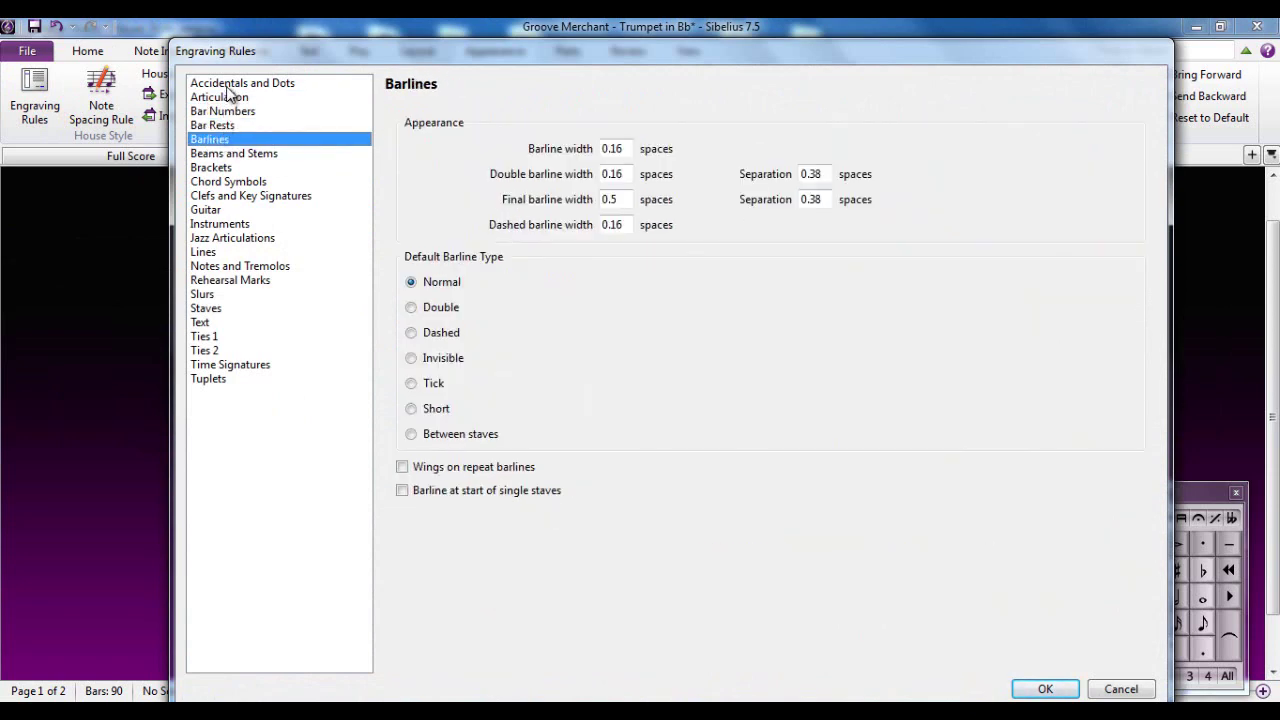
left_click(227, 87)
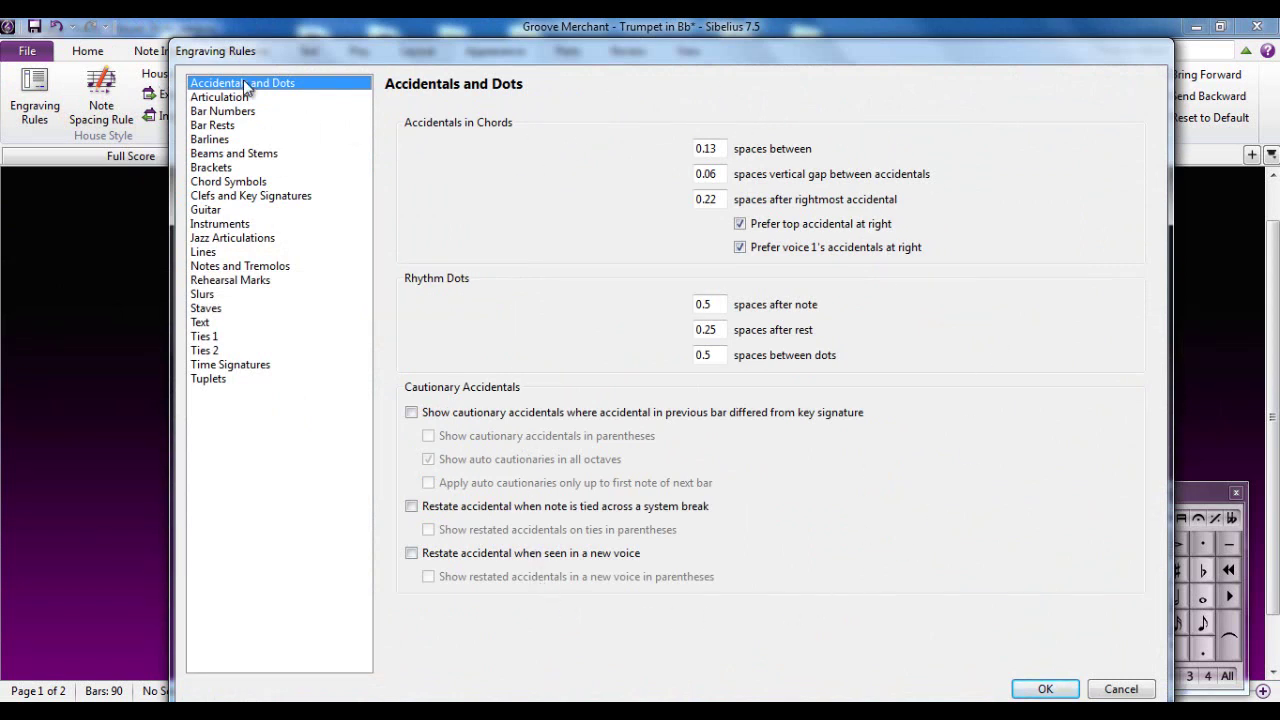
left_click(210, 142)
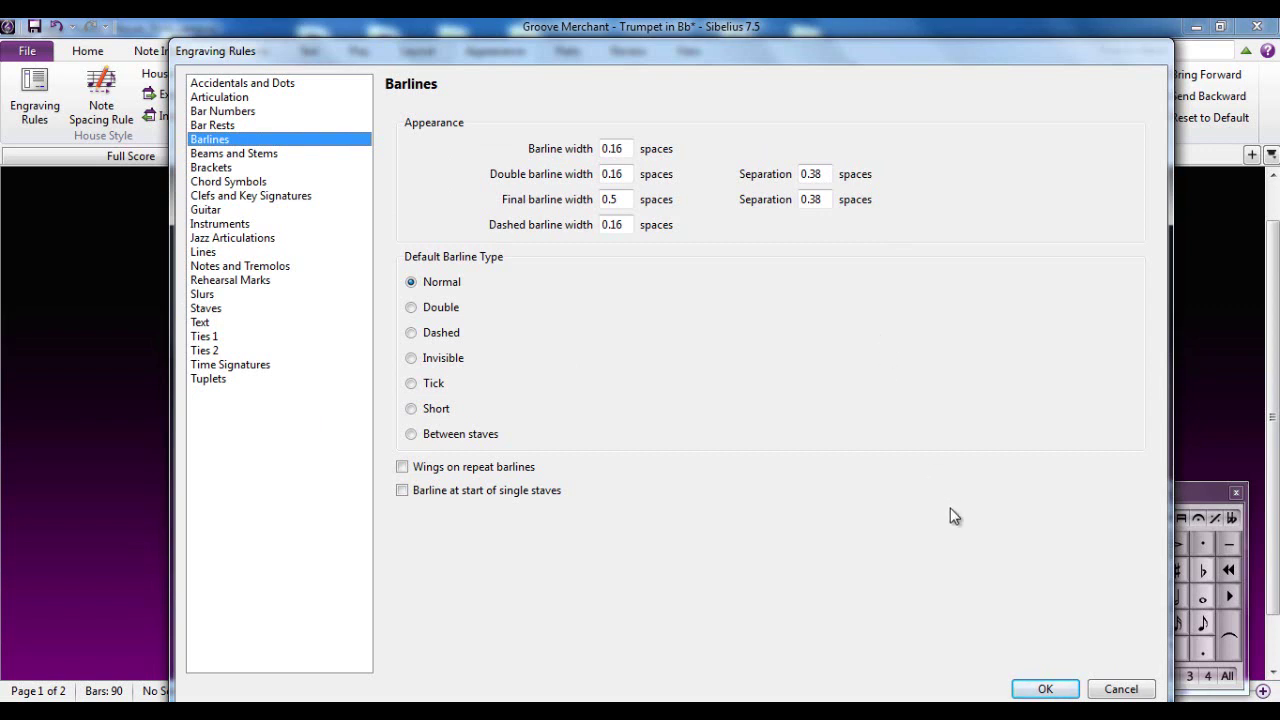
left_click(1121, 690)
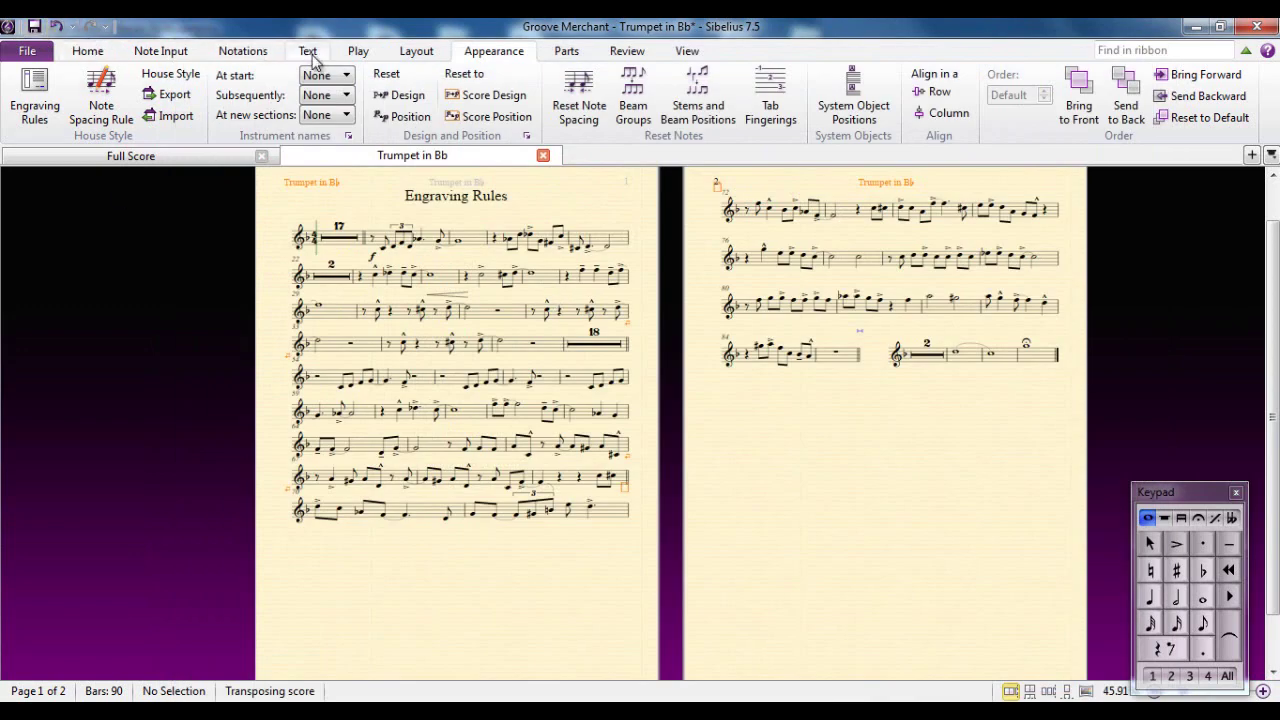
- Open the Rehearsal Marks engraving rules from the Text tab and cancel them unchanged
left_click(310, 52)
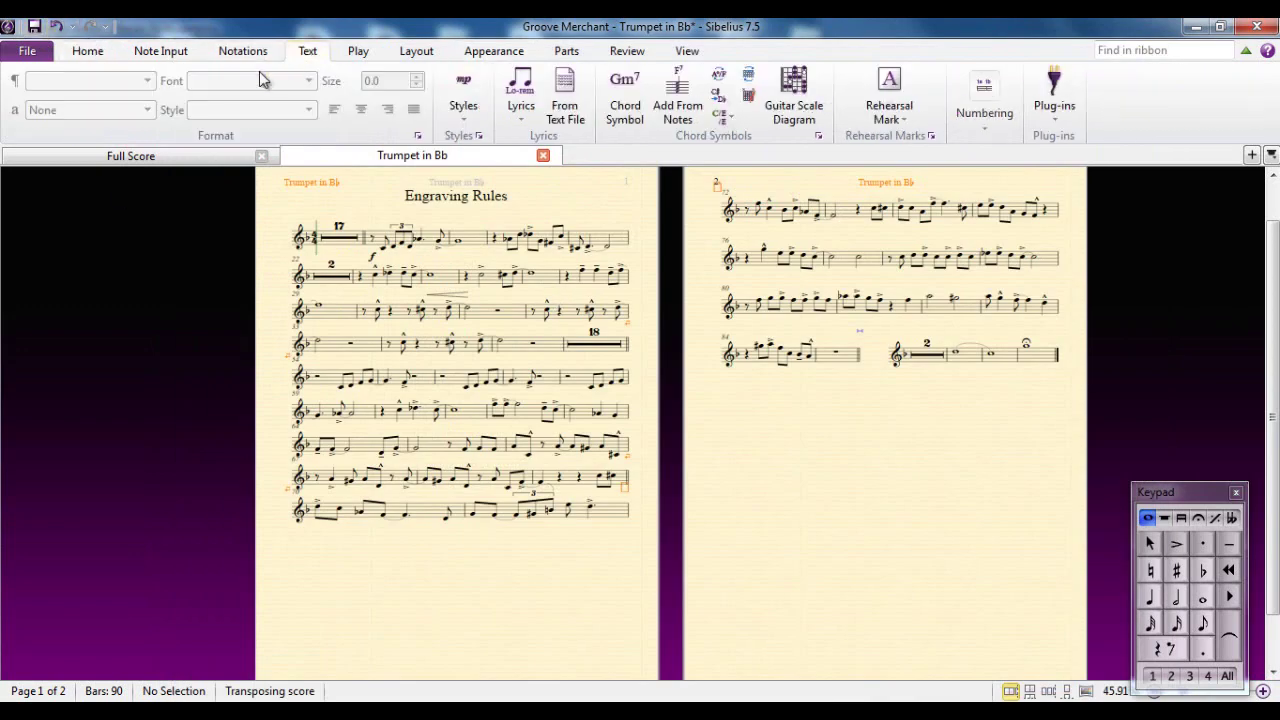
left_click(931, 137)
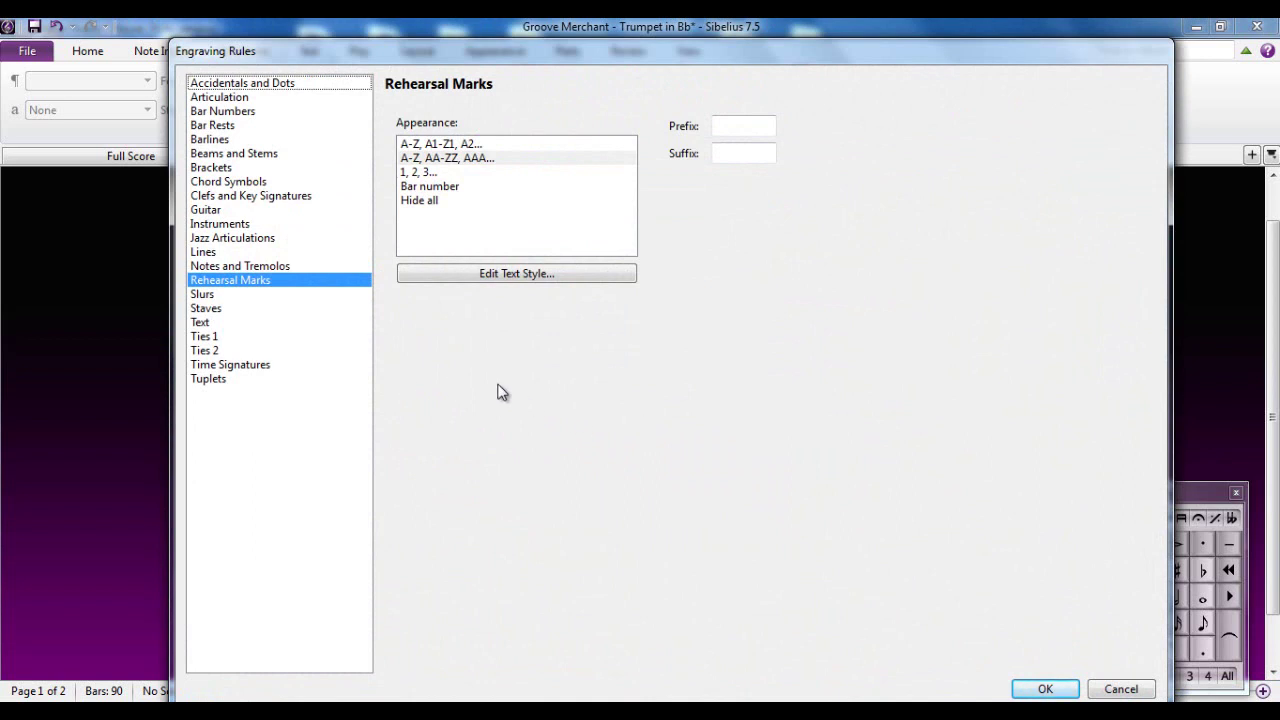
left_click(1120, 689)
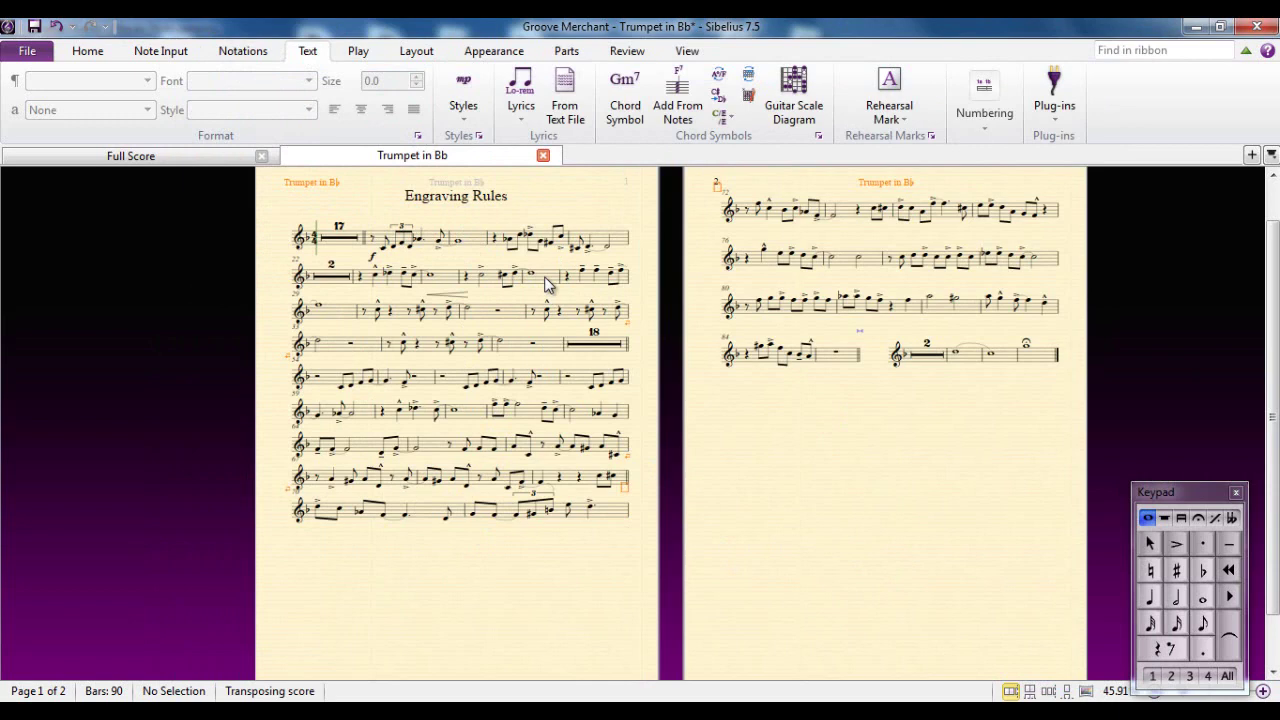
- Select bar 27 on the second staff, deselect it, and pan to view both pages
left_click(545, 283)
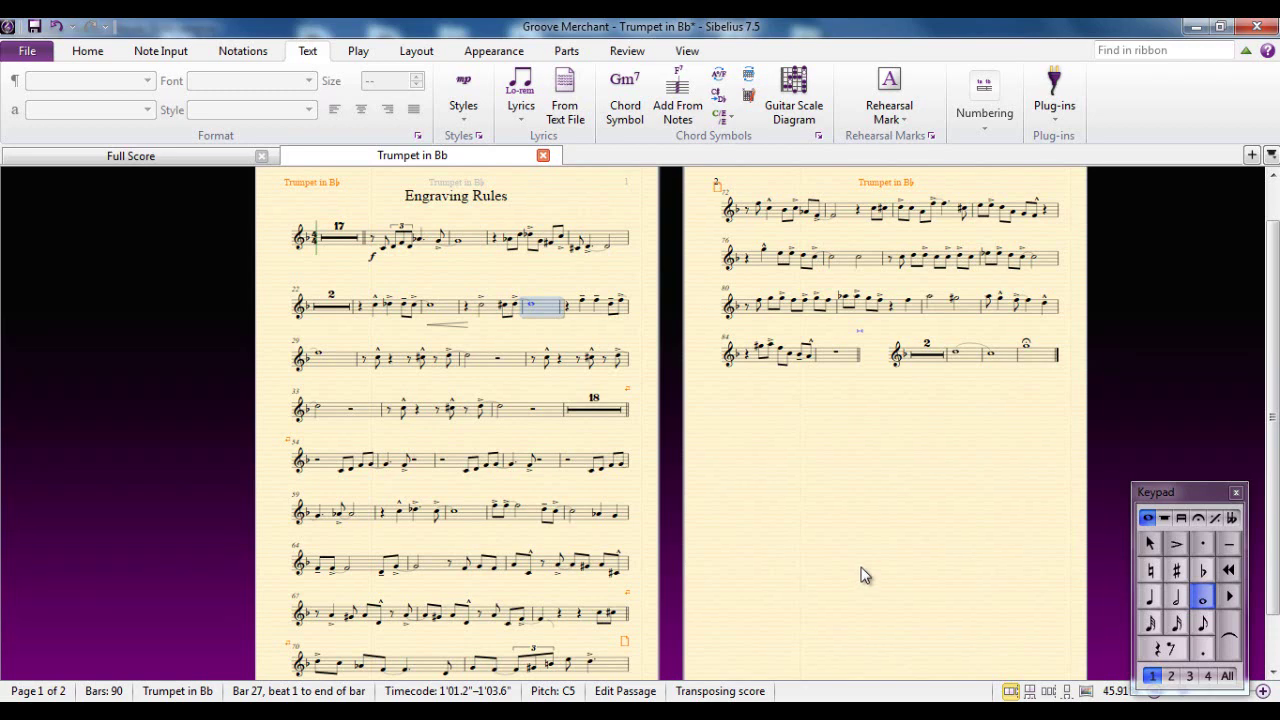
key("Escape")
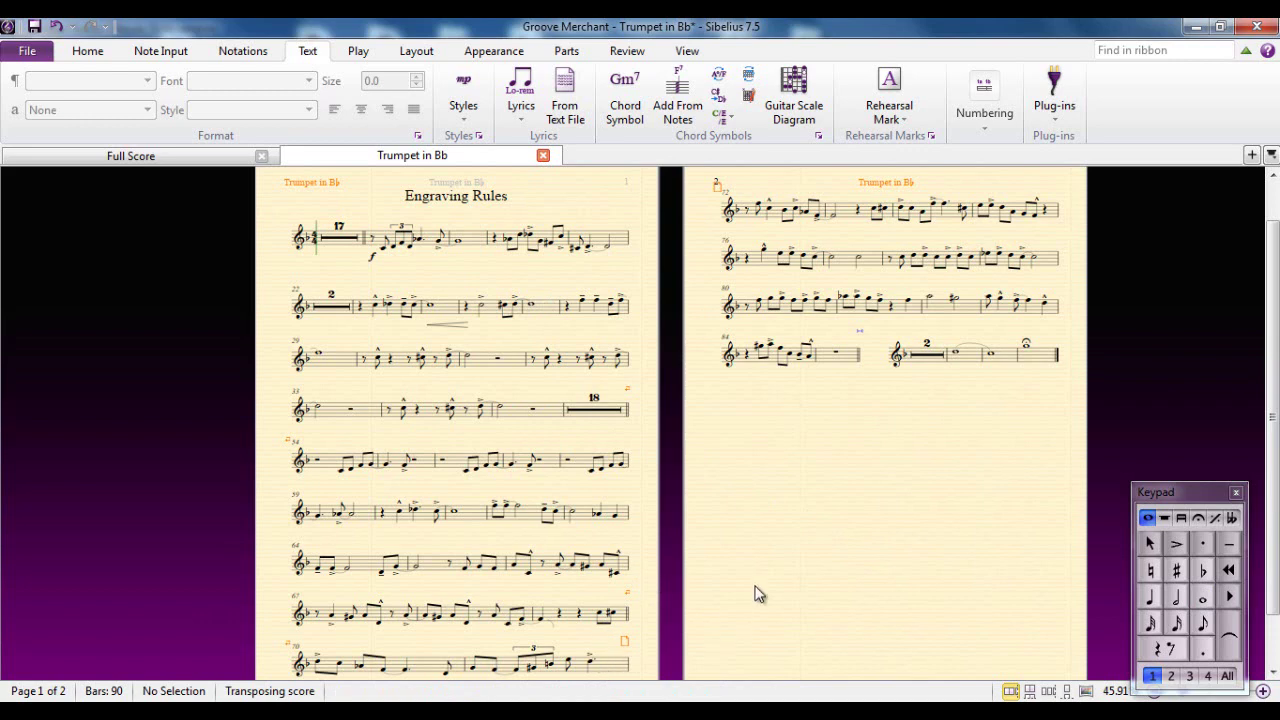
left_click_drag(759, 579, 780, 560)
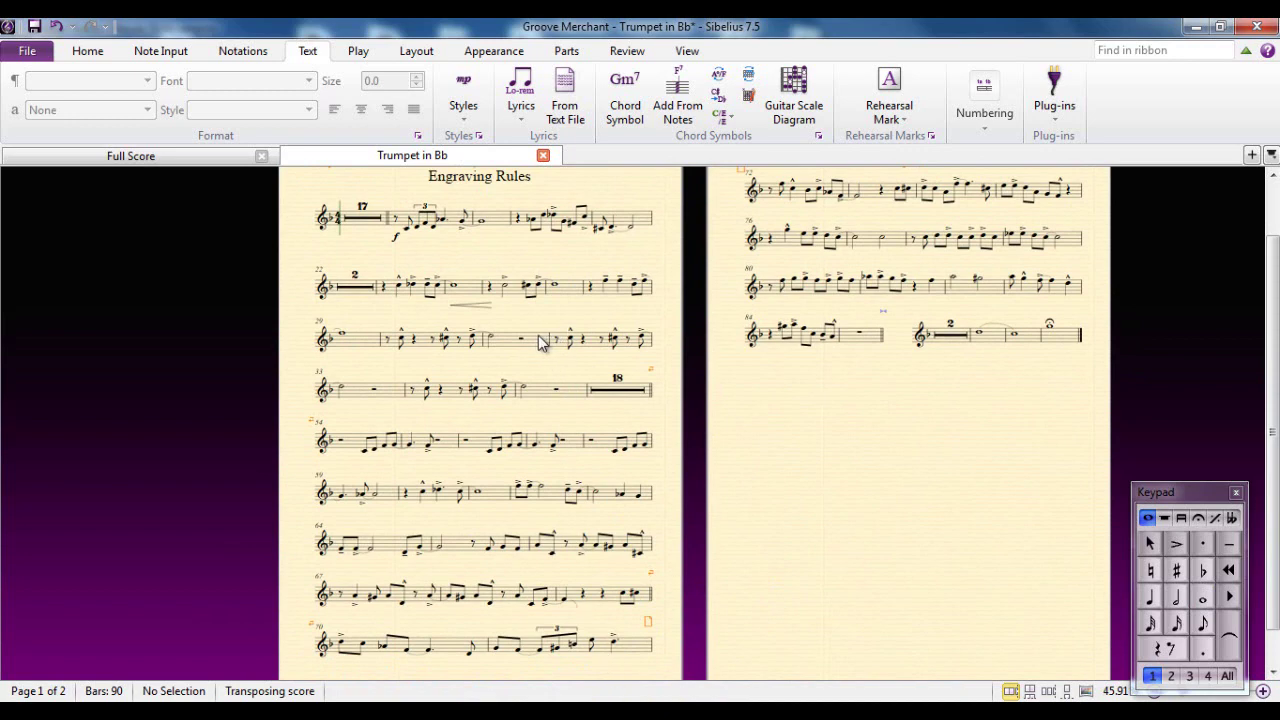
- Reset page 1's staves to default spacing from bar 27 with Ctrl+Shift+Alt+P
left_click(566, 288)
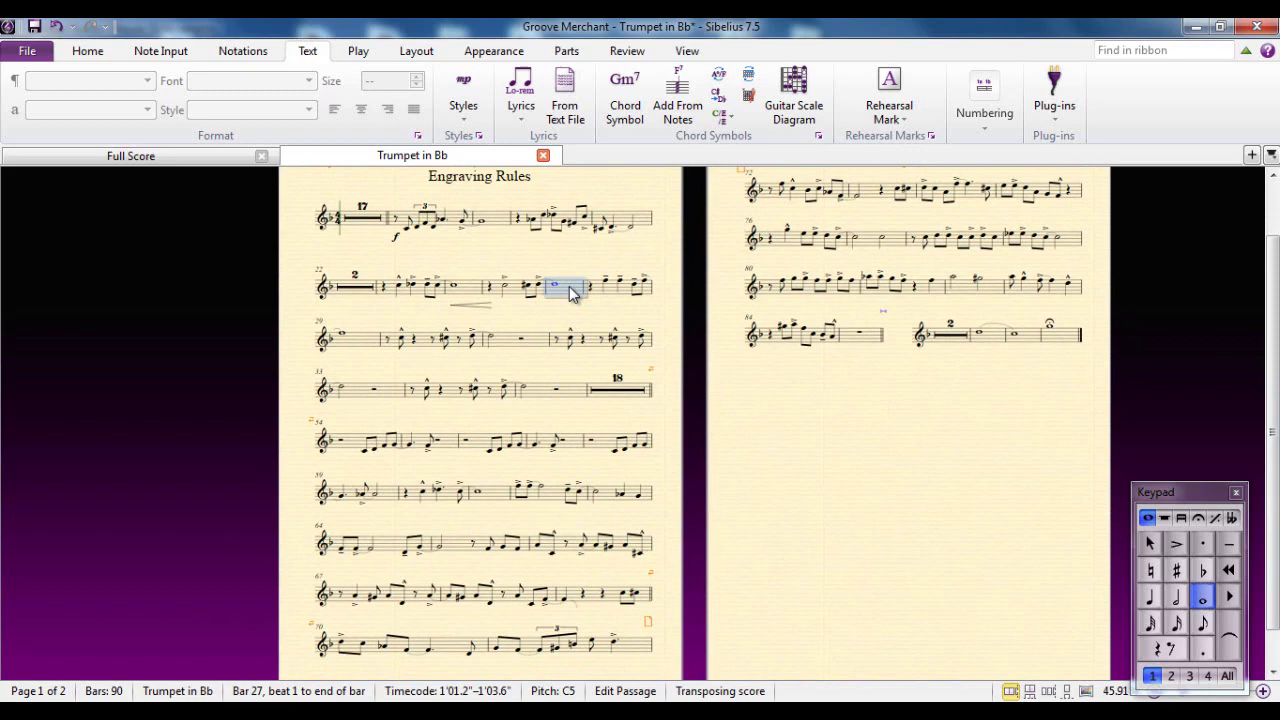
mouse_move(569, 286)
left_mouse_down()
mouse_move(569, 273)
mouse_move(569, 285)
left_mouse_up()
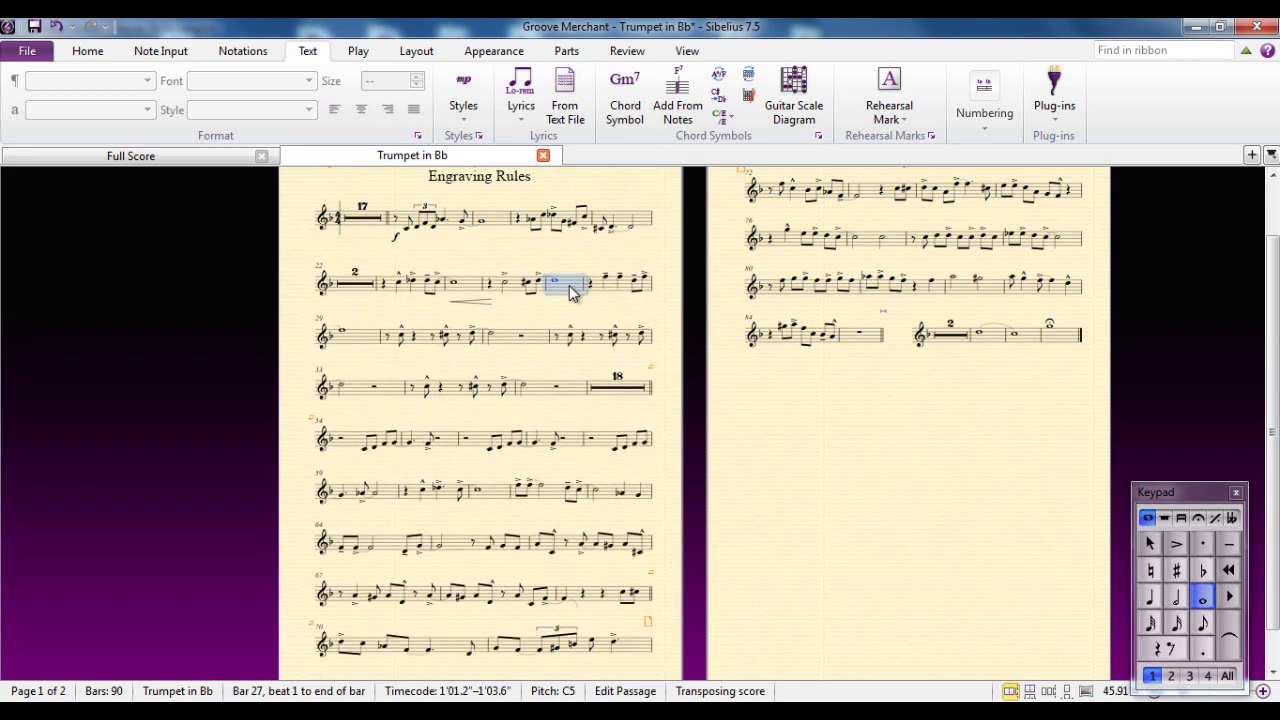
left_click(826, 436)
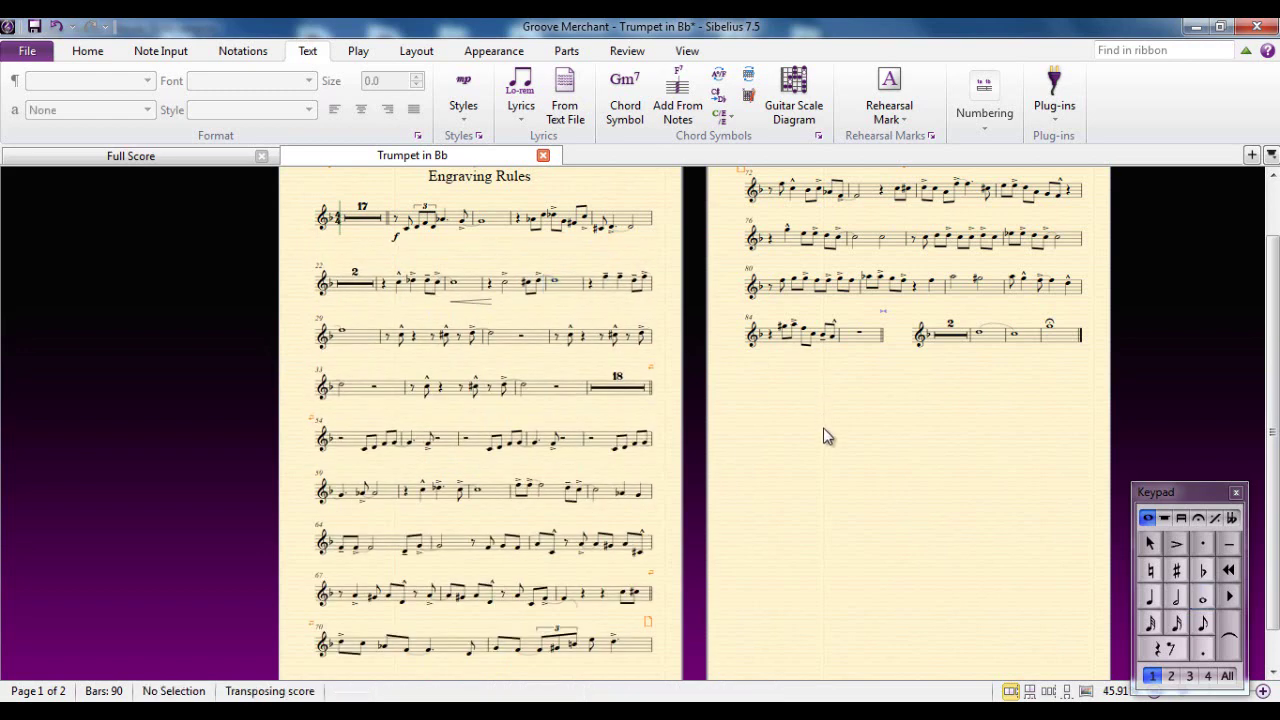
left_click(574, 291)
key("ctrl+shift+alt+p")
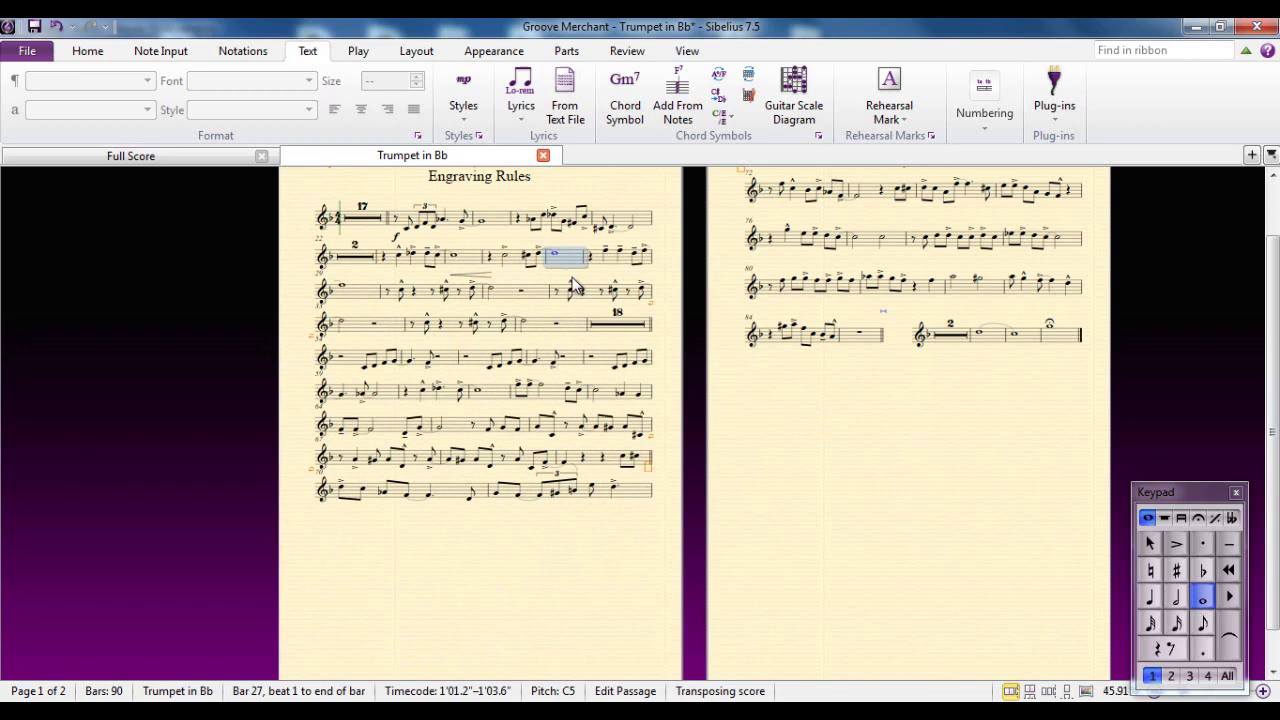
left_click(777, 419)
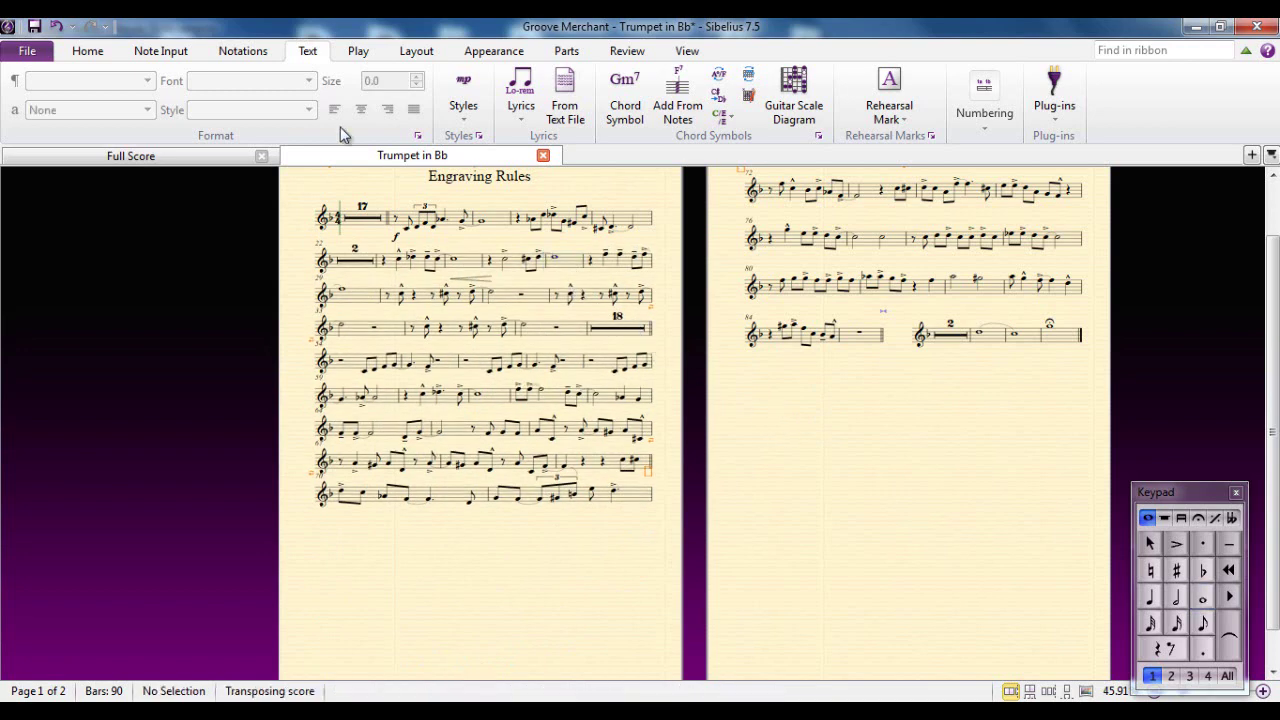
left_click(500, 51)
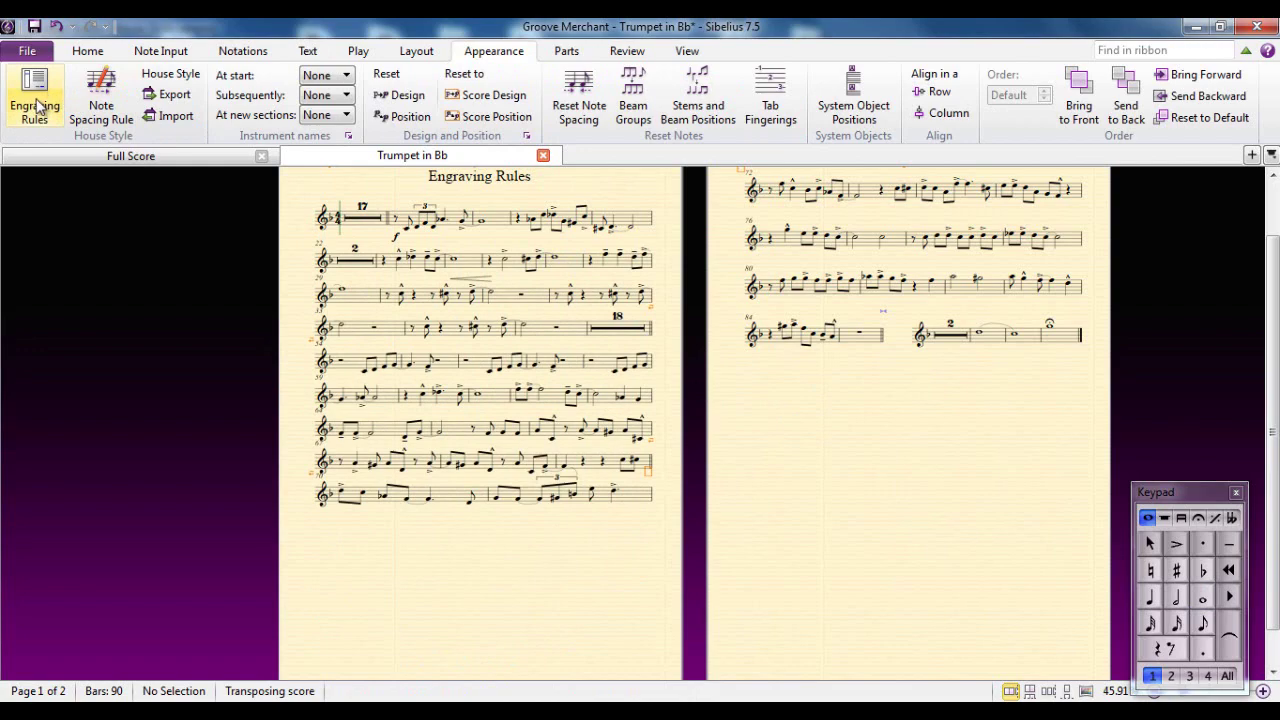
- On the Staves engraving rules, change 'Justify staves when page is at least' from 65 to 100% full
left_click(38, 107)
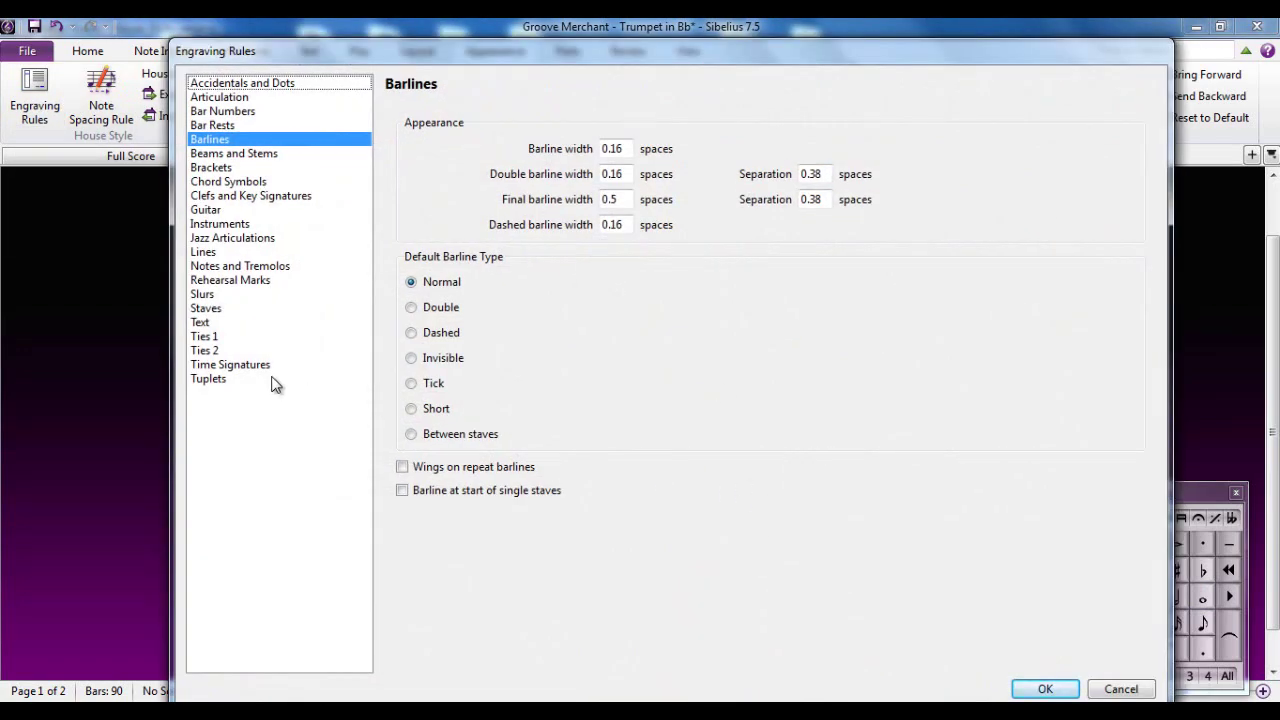
left_click(206, 312)
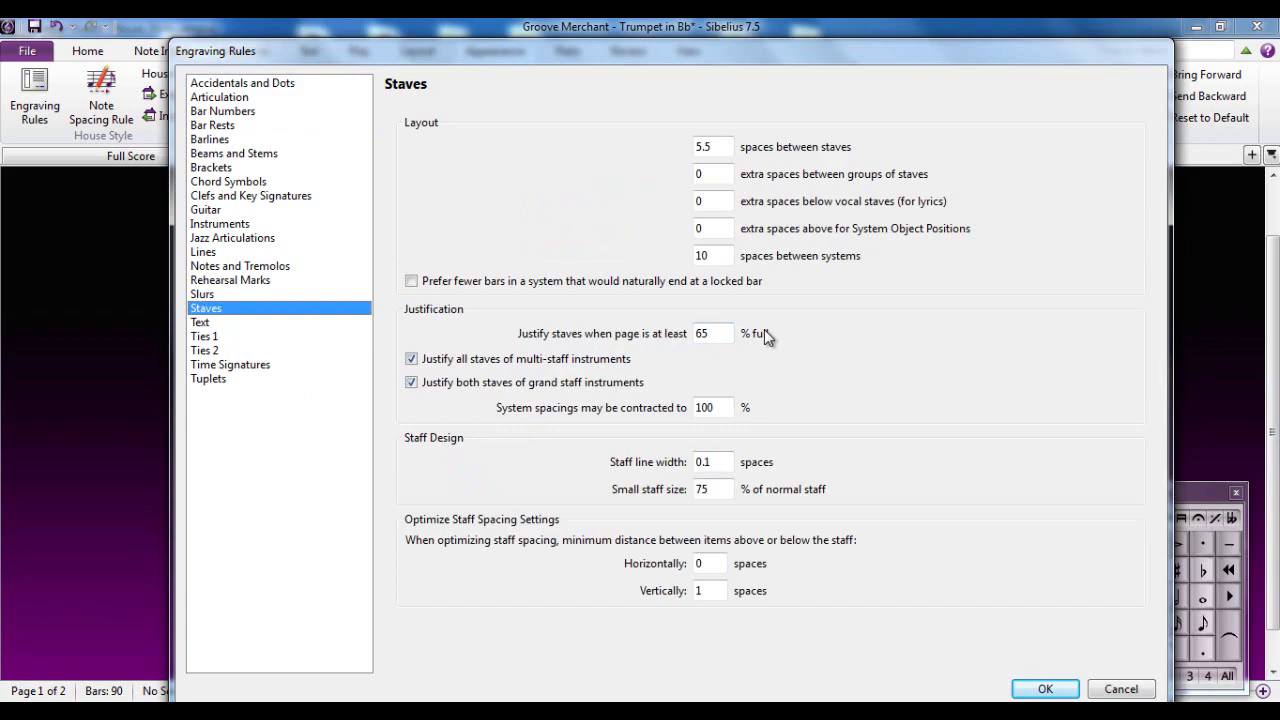
left_click_drag(440, 45, 966, 50)
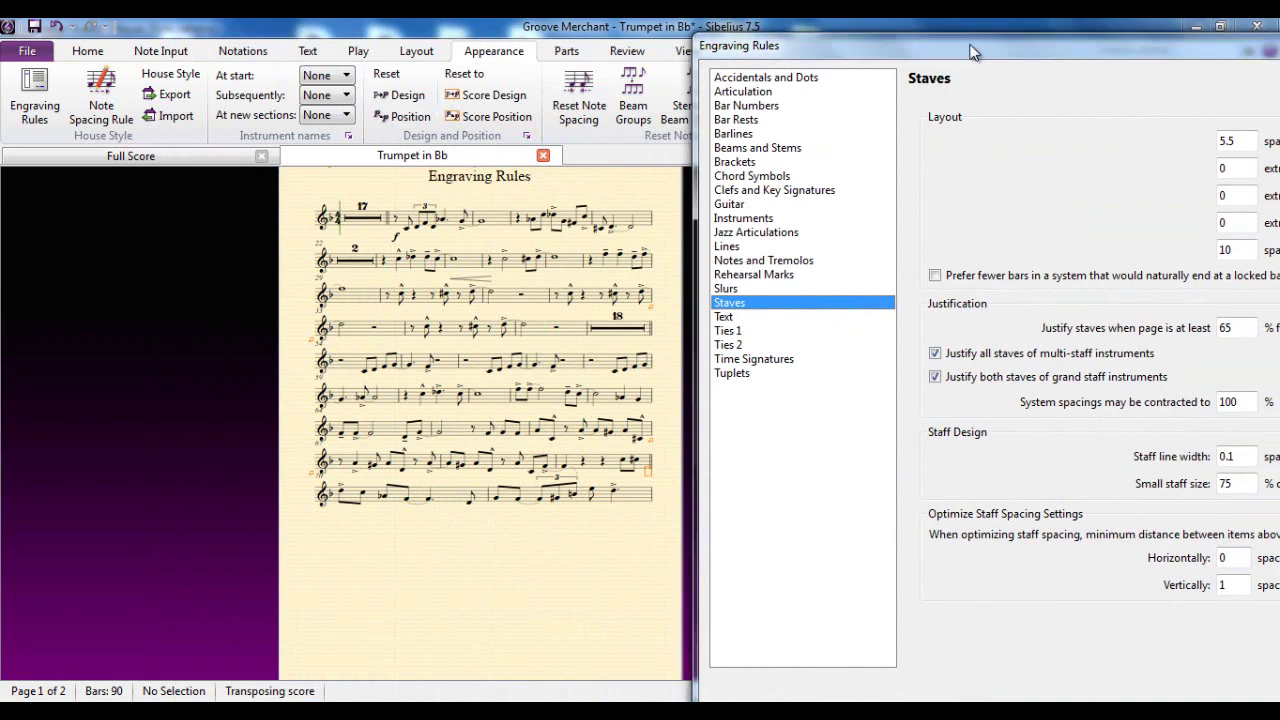
left_click_drag(972, 48, 565, 55)
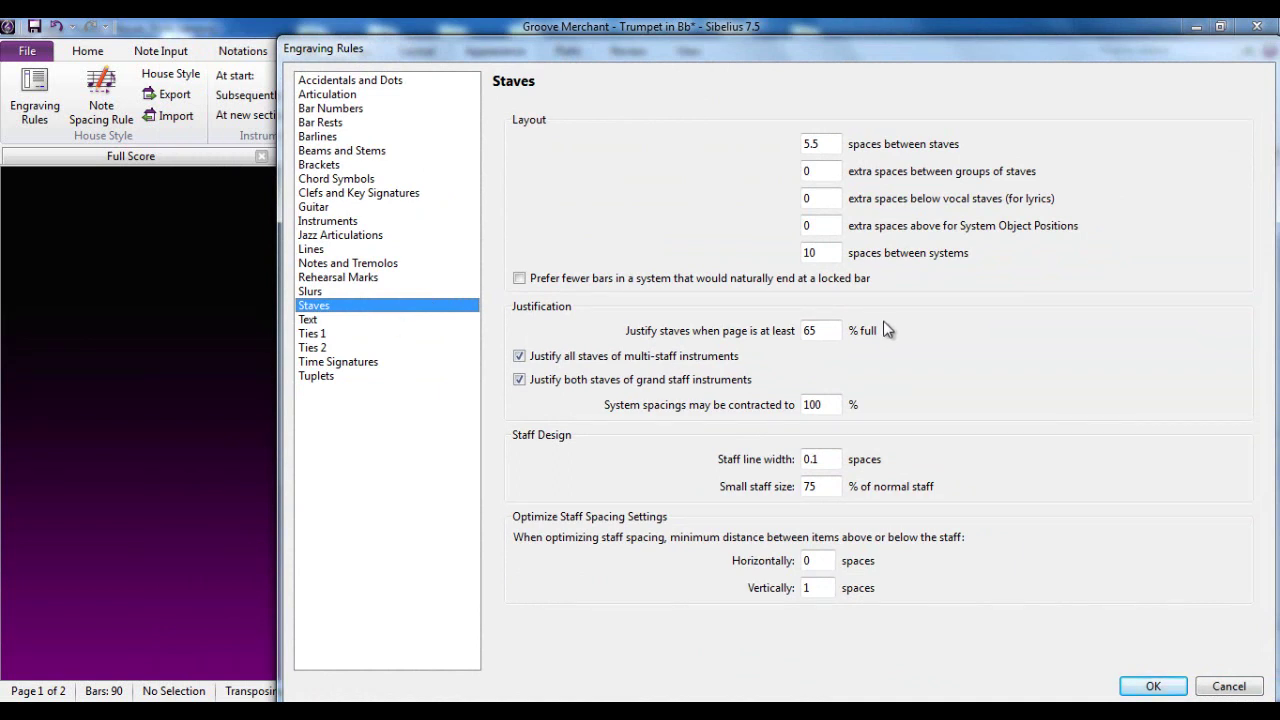
left_click_drag(824, 332, 808, 338)
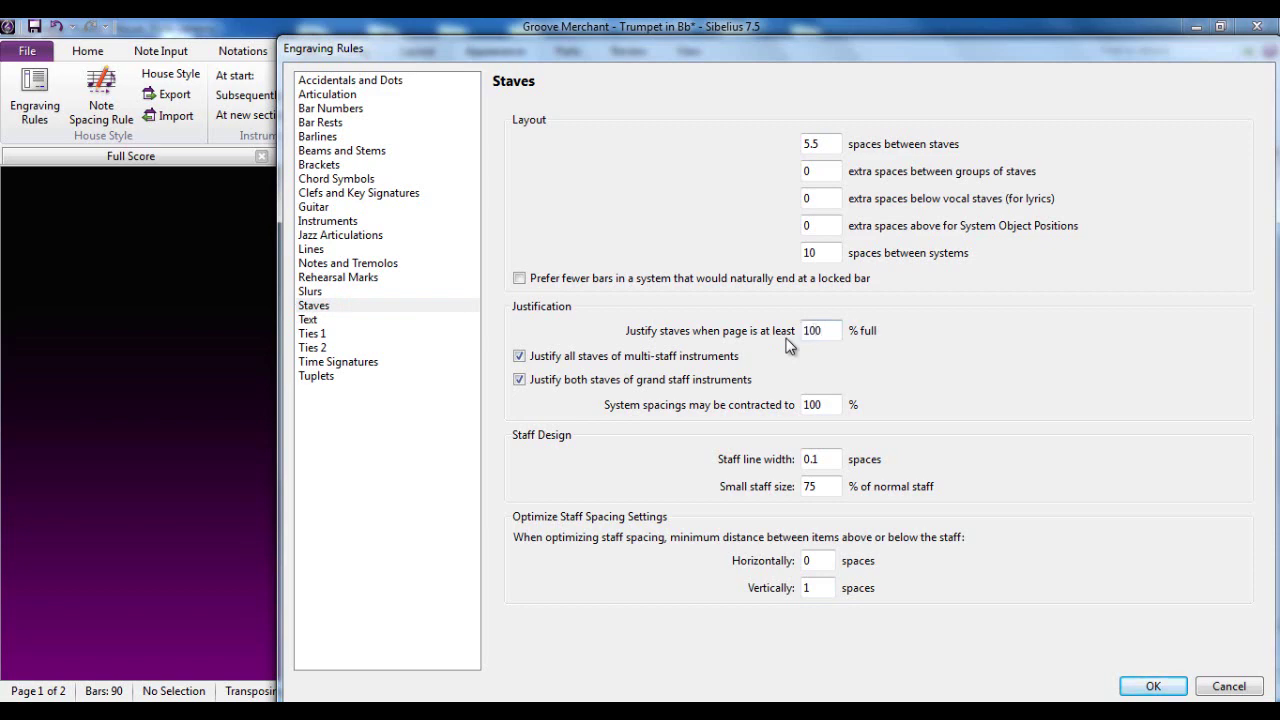
- Confirm the 100% justification and check the new layout at bars 27, 35, 57 and 62
left_click(1153, 688)
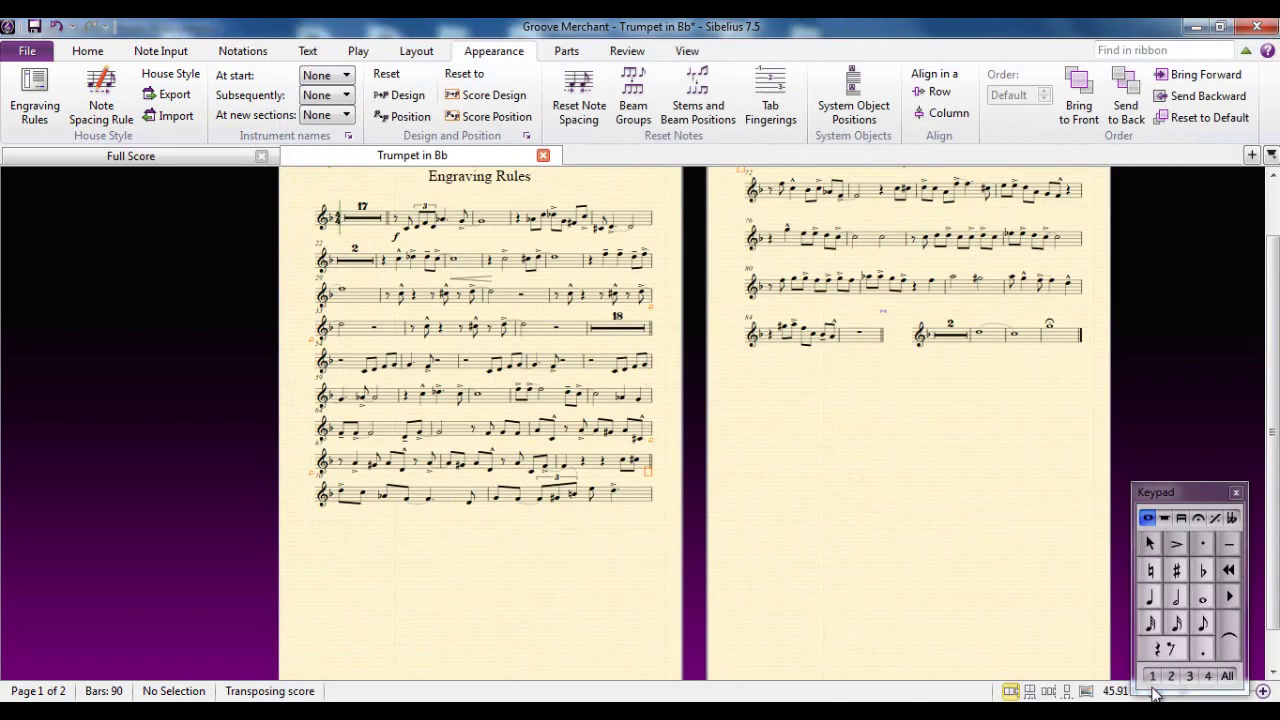
left_click(569, 257)
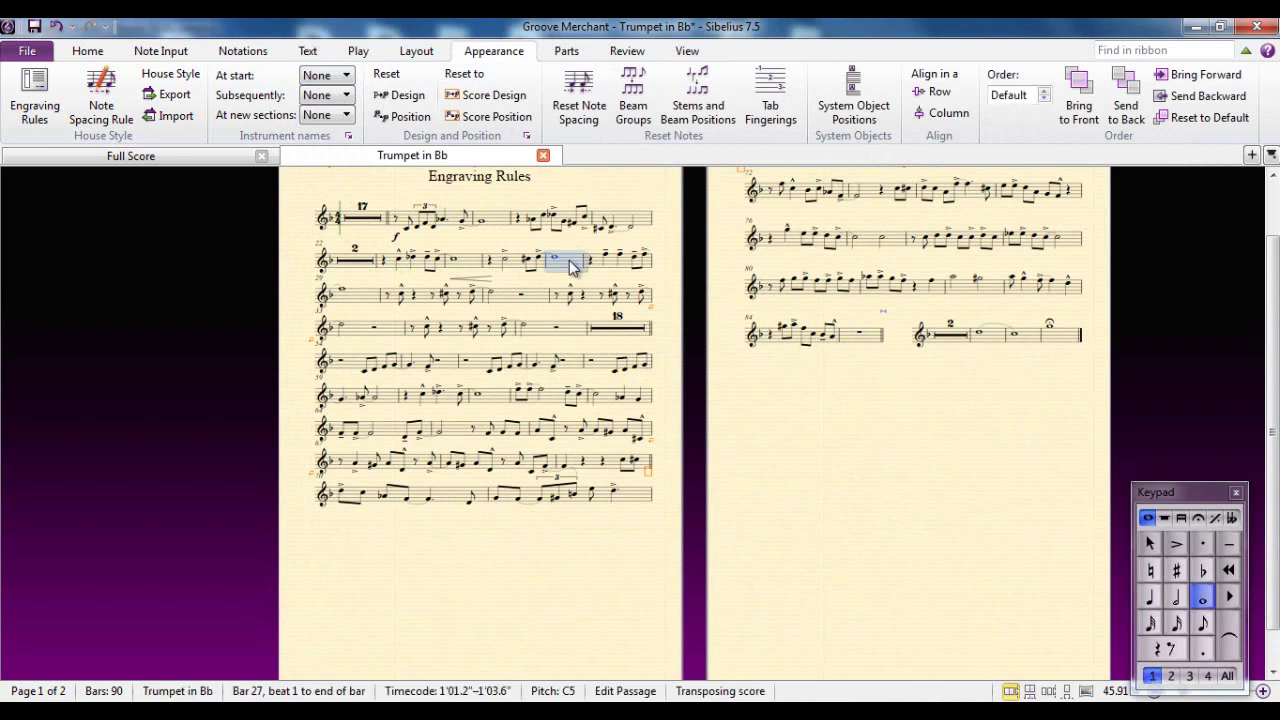
left_click(535, 317)
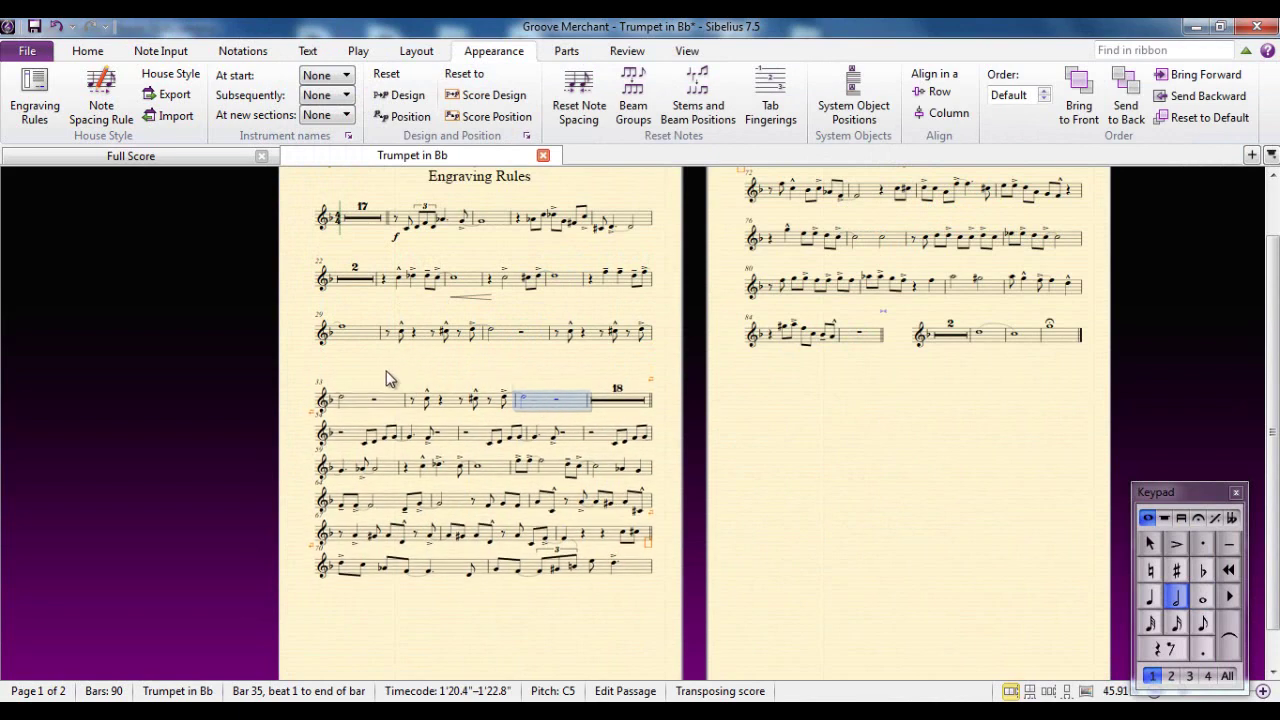
left_click(578, 440)
left_click(548, 480)
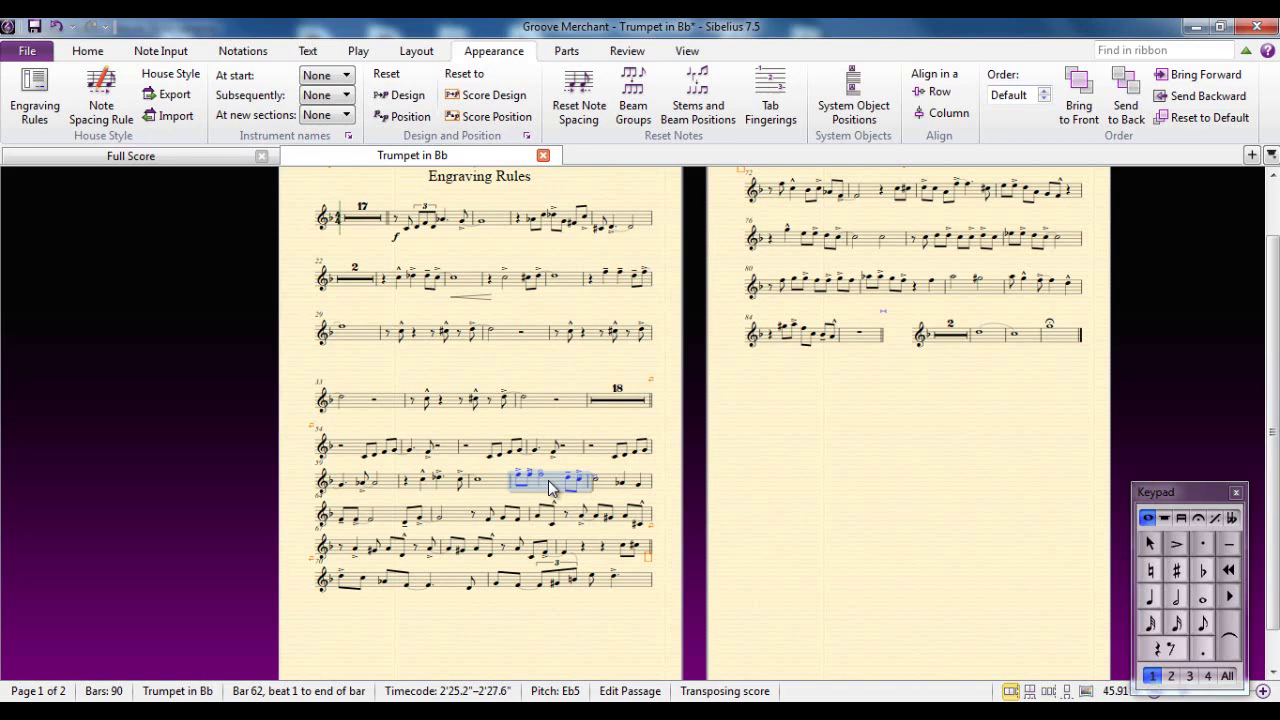
- Check bars 66, 69 and 71 at the foot of page 1, then deselect
left_click(563, 536)
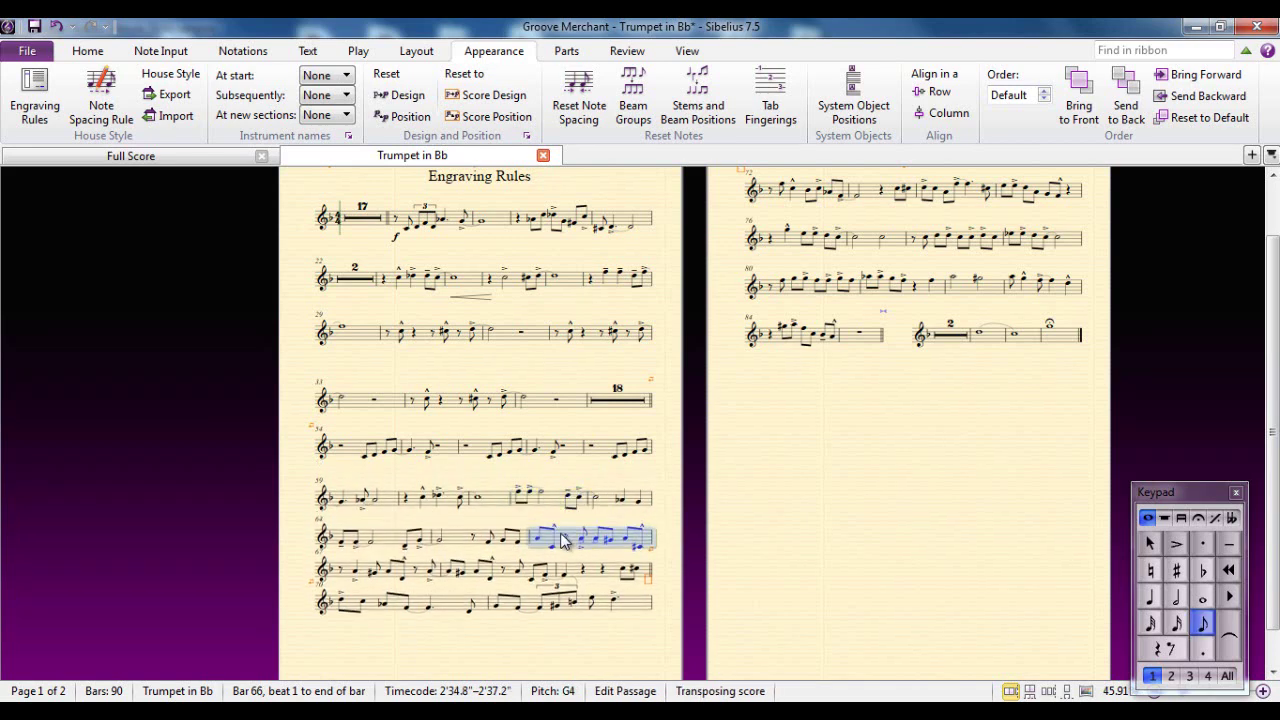
left_click(597, 604)
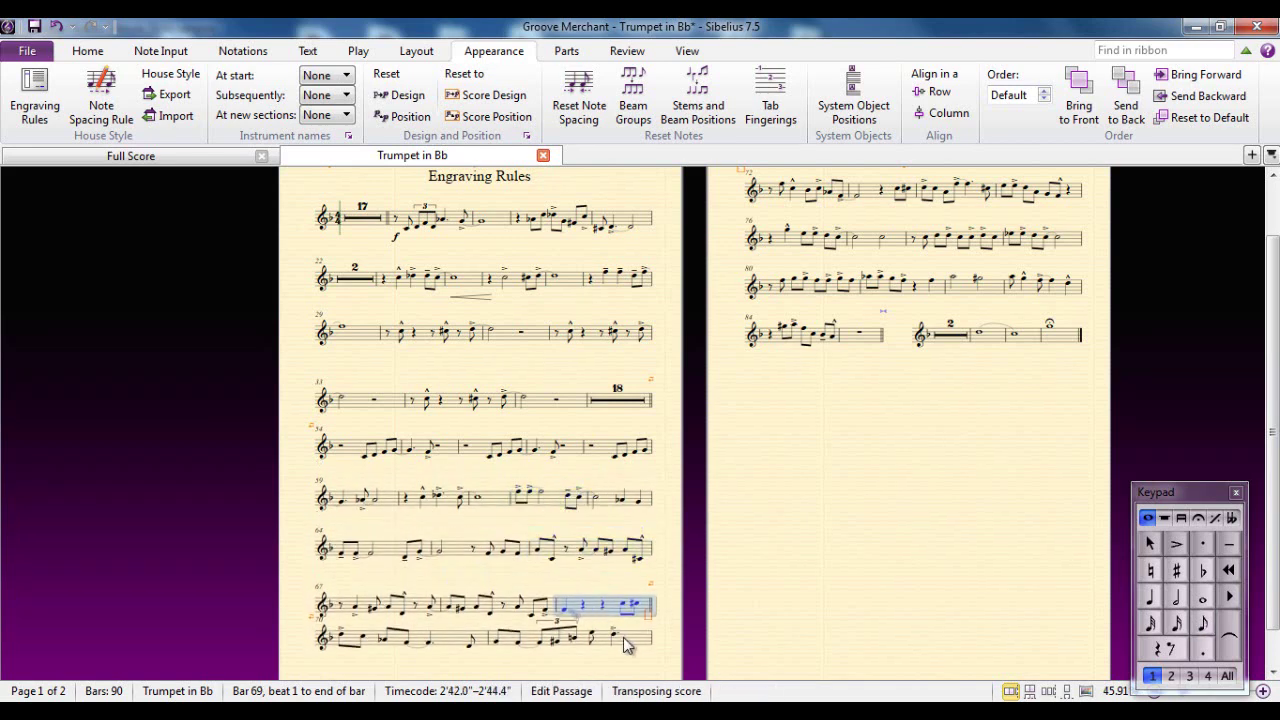
left_click(580, 640)
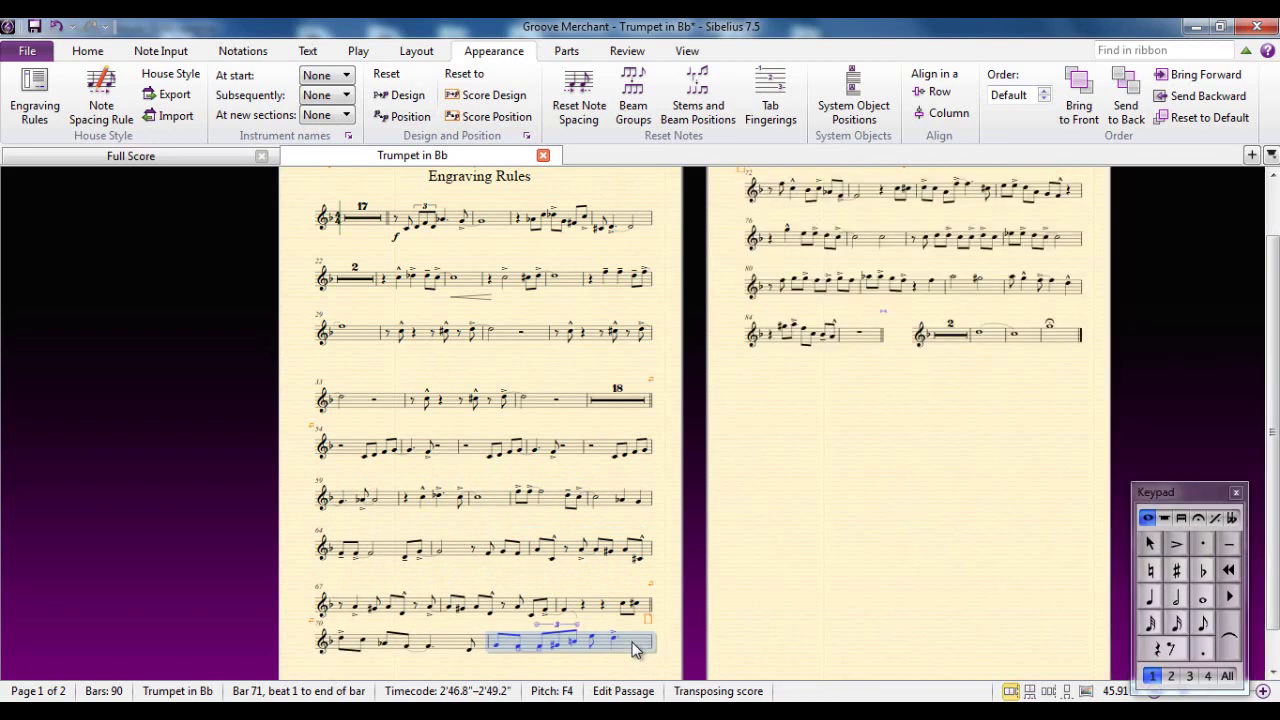
left_click(590, 610)
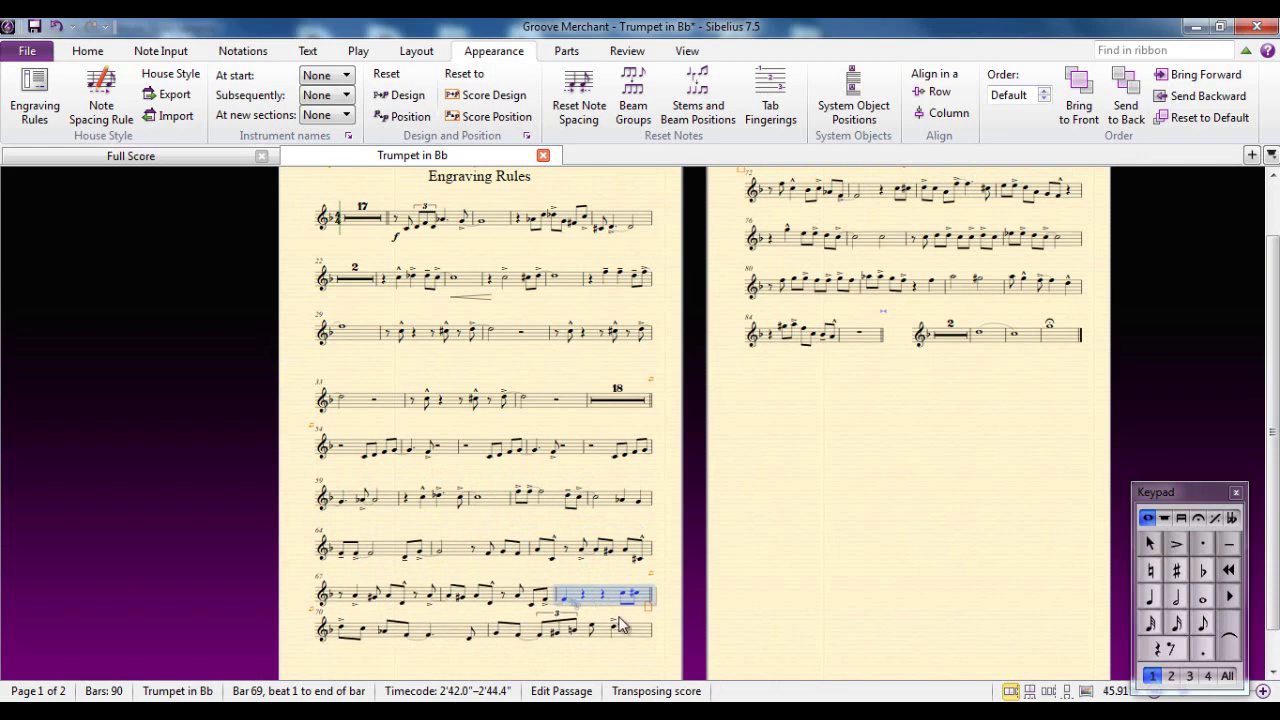
left_click(628, 630)
left_click(727, 581)
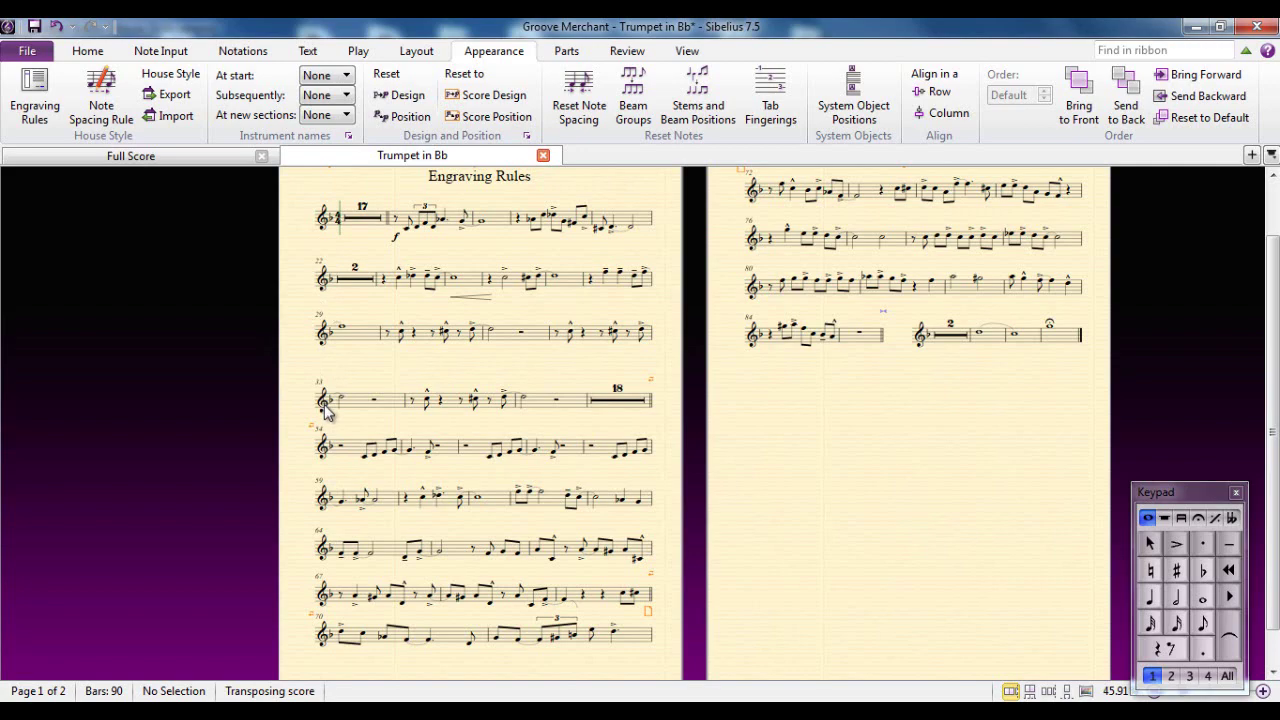
- In the Bar Numbers engraving rules, try Every 5 bars, then choose No bar numbers
left_click(30, 113)
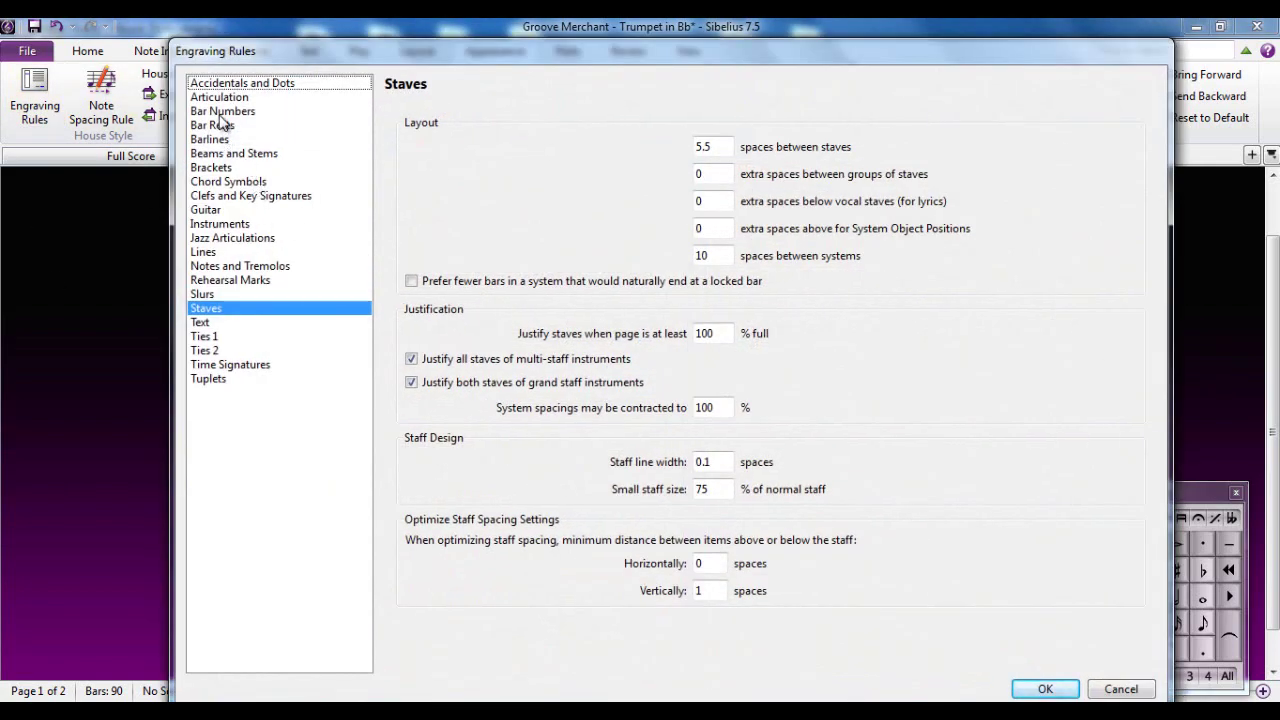
left_click(222, 113)
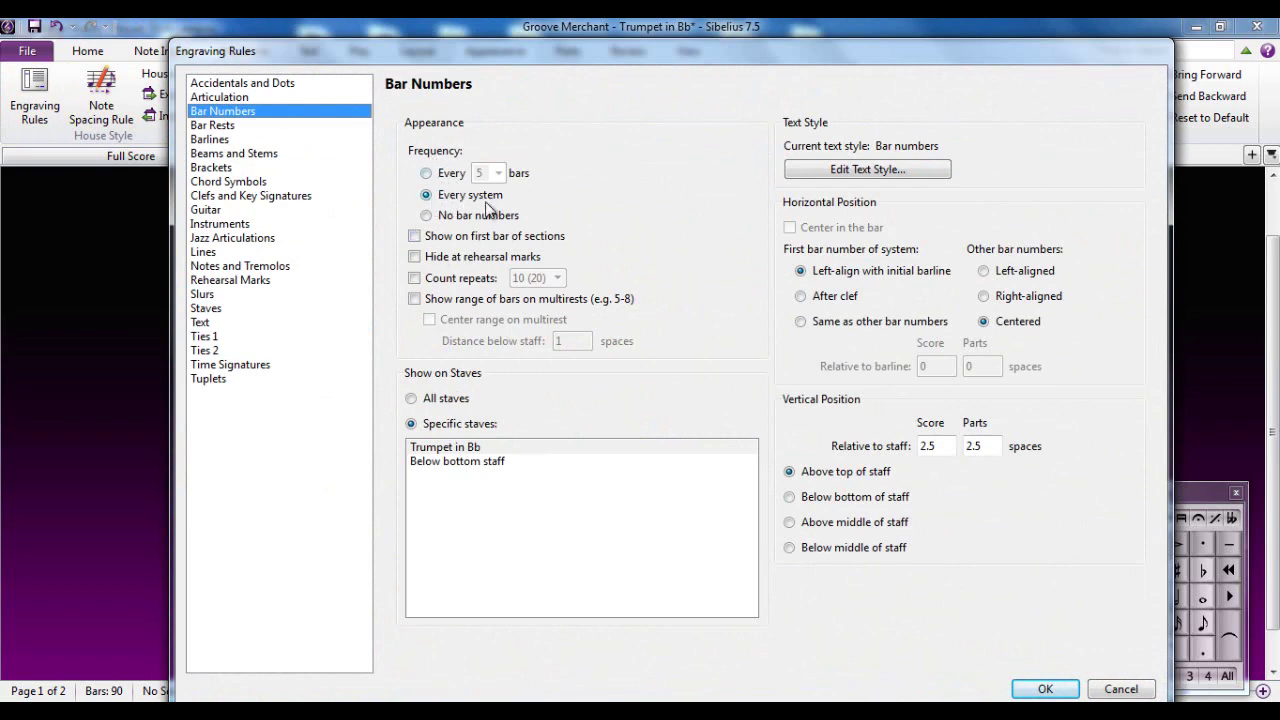
left_click_drag(560, 62, 697, 67)
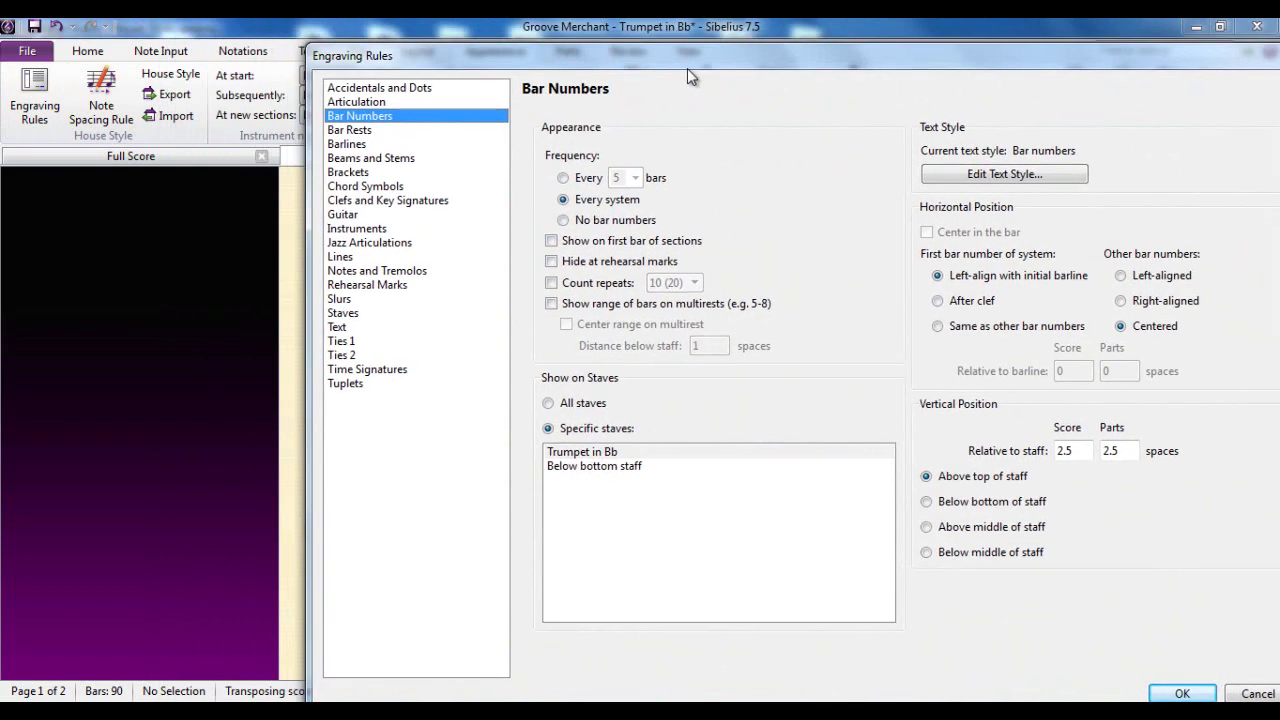
left_click(564, 177)
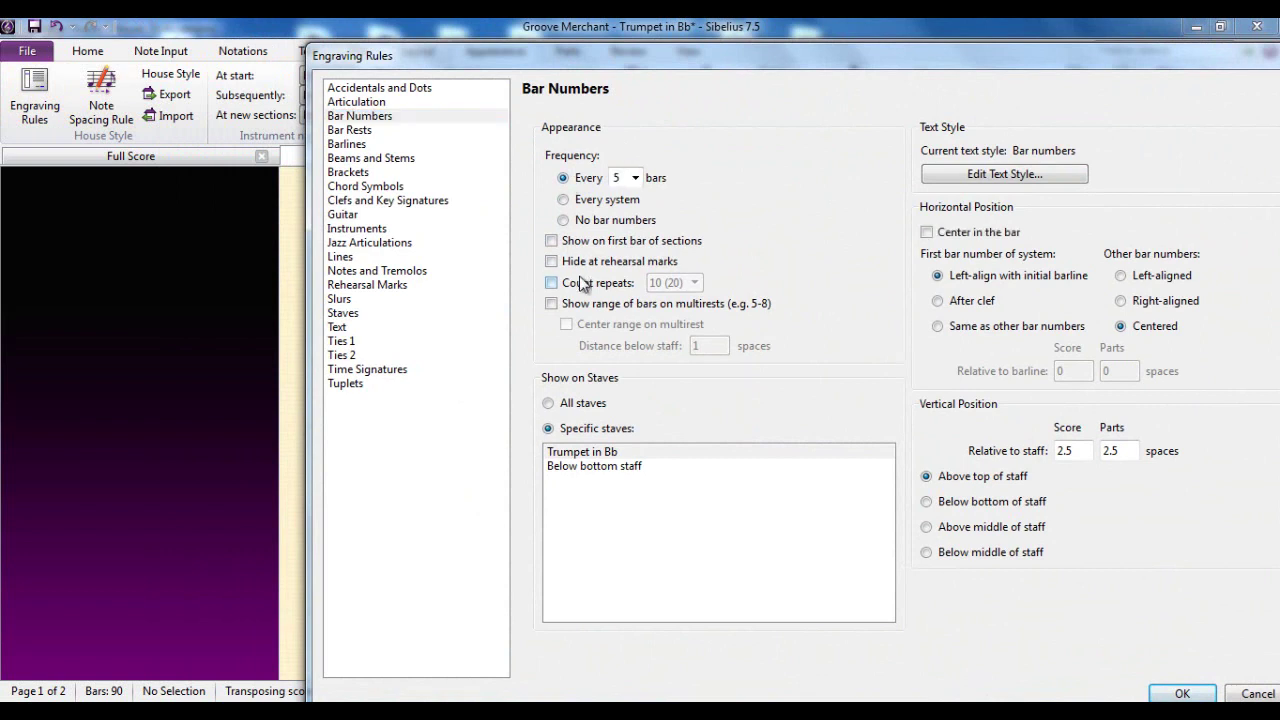
left_click(635, 178)
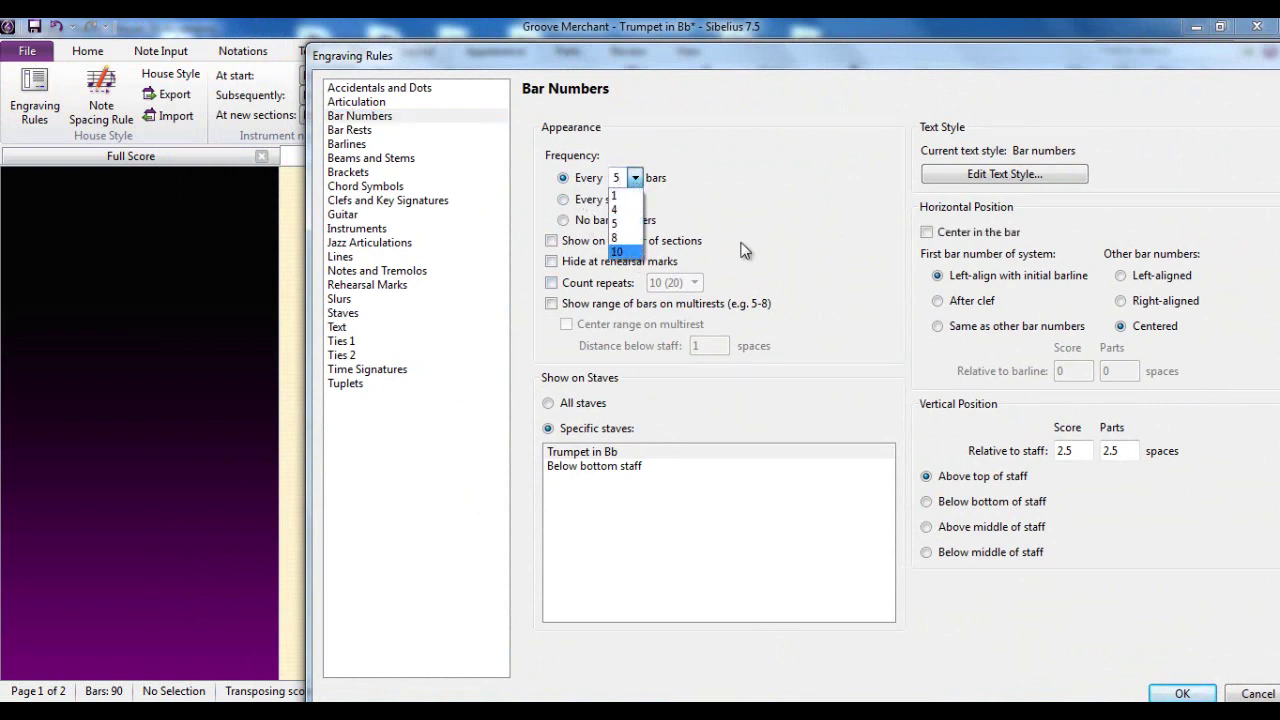
left_click(618, 222)
left_click(563, 220)
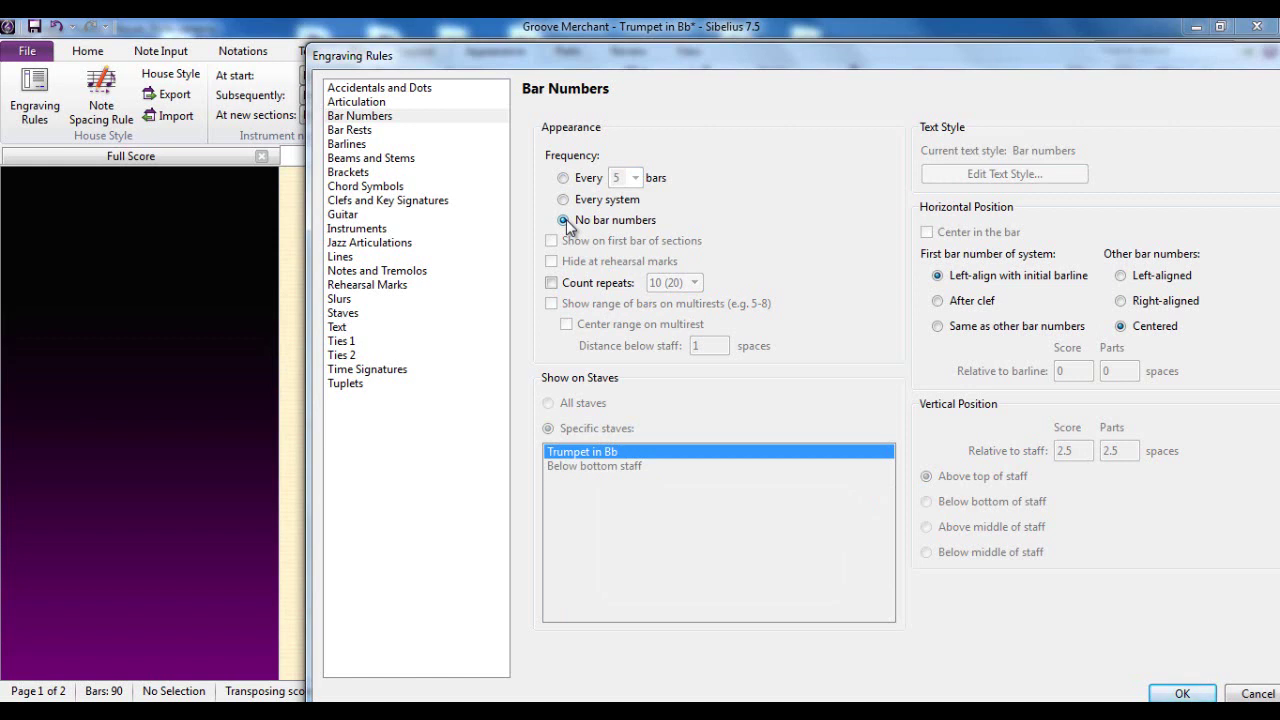
- Switch bar numbers back to every 5 bars and stop numbering the first bar of sections
left_click(563, 178)
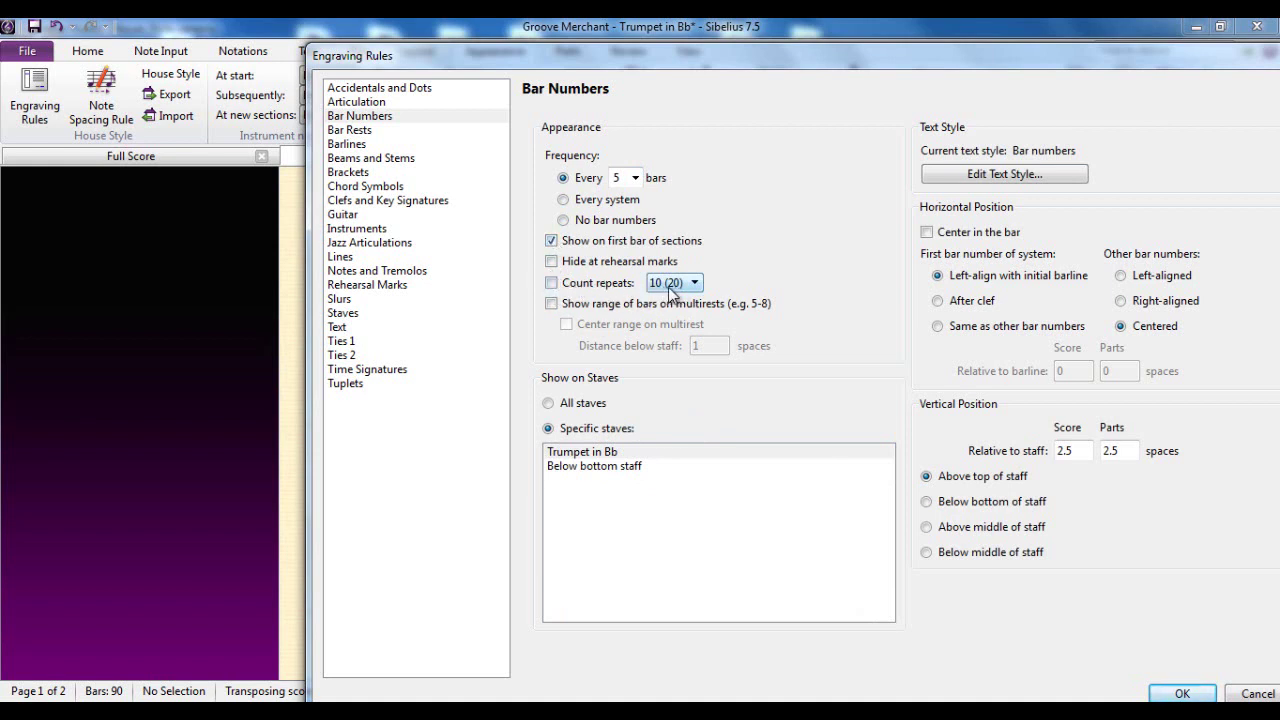
left_click(551, 241)
left_click_drag(850, 63, 743, 70)
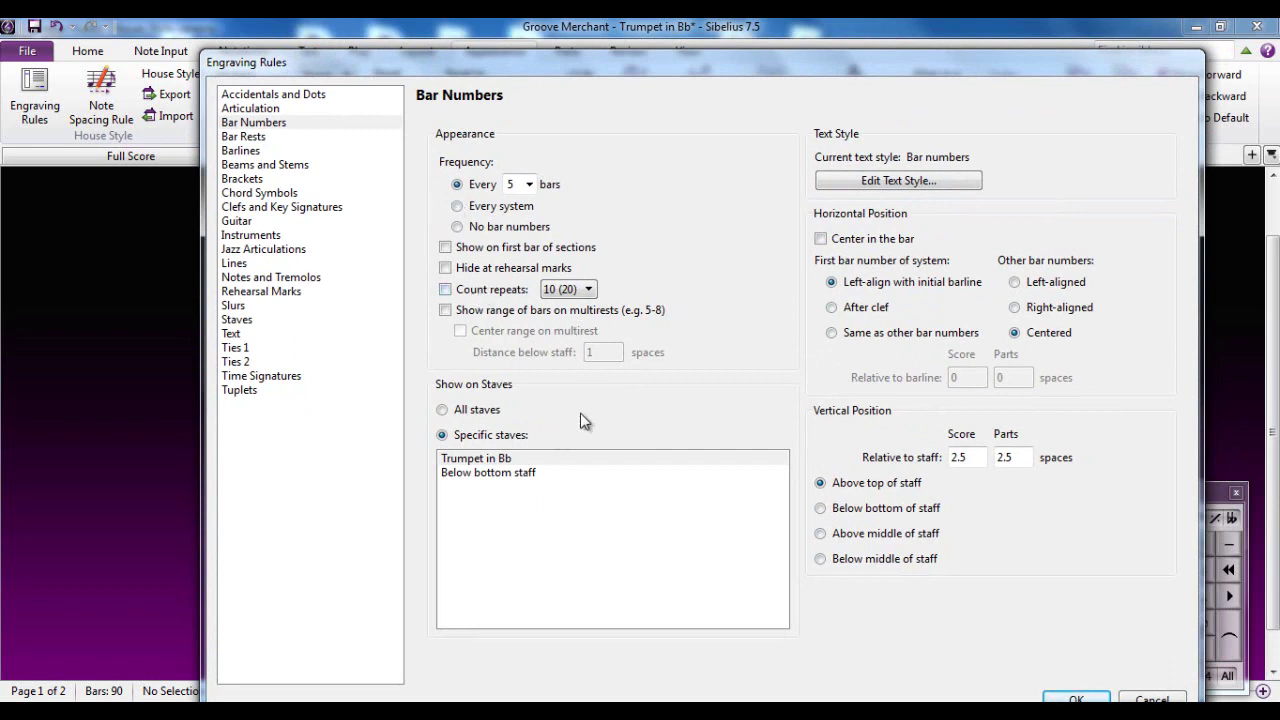
left_click(236, 349)
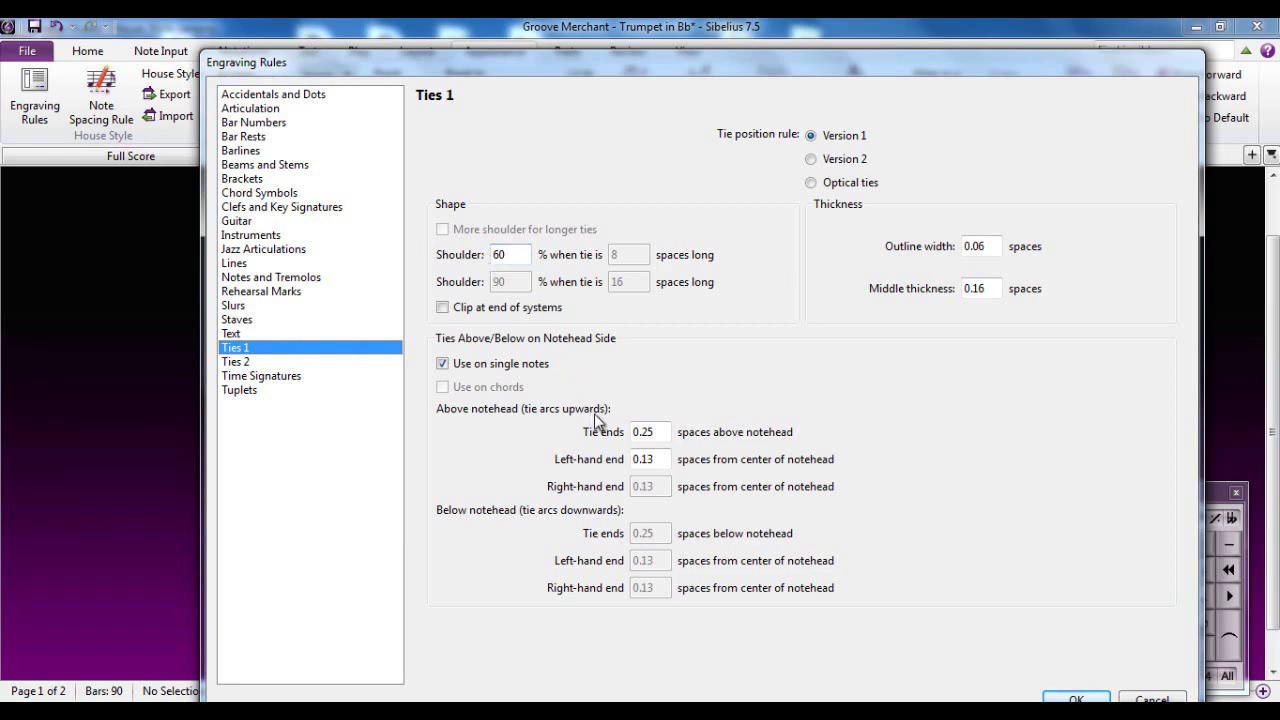
left_click_drag(788, 63, 786, 34)
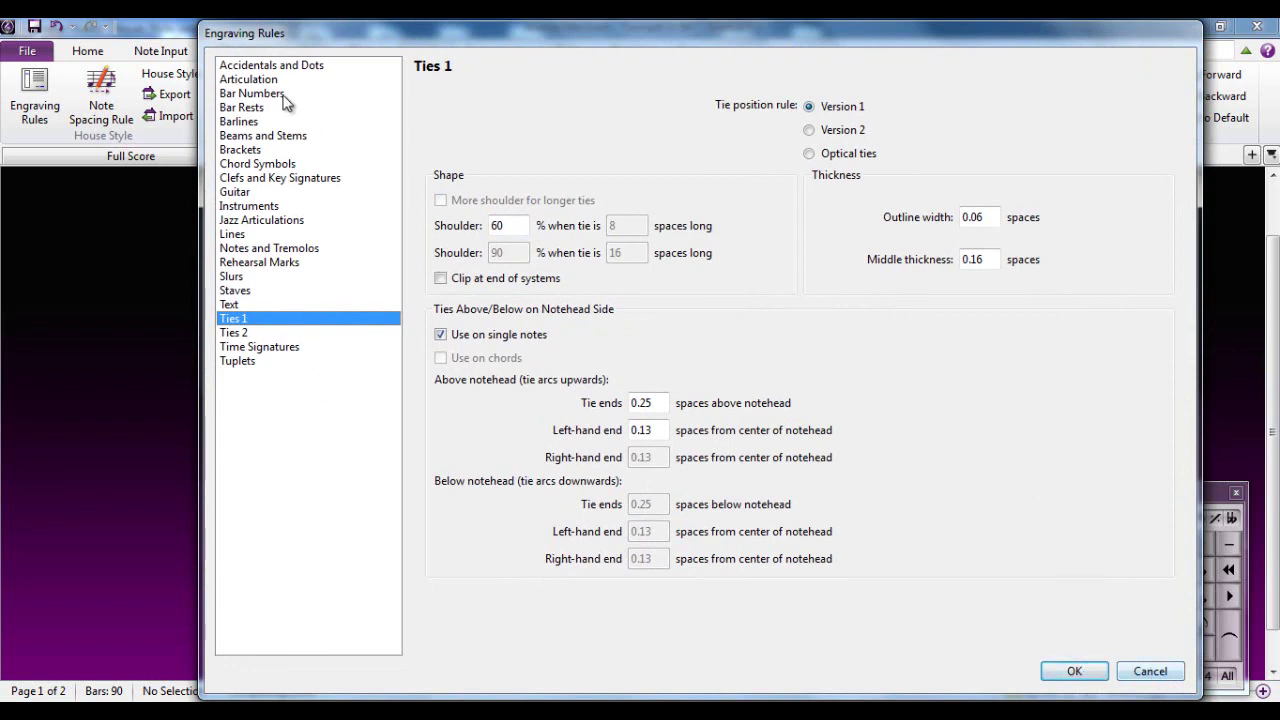
- Set the Bar Numbers rule to No bar numbers and confirm Engraving Rules with OK
left_click(241, 106)
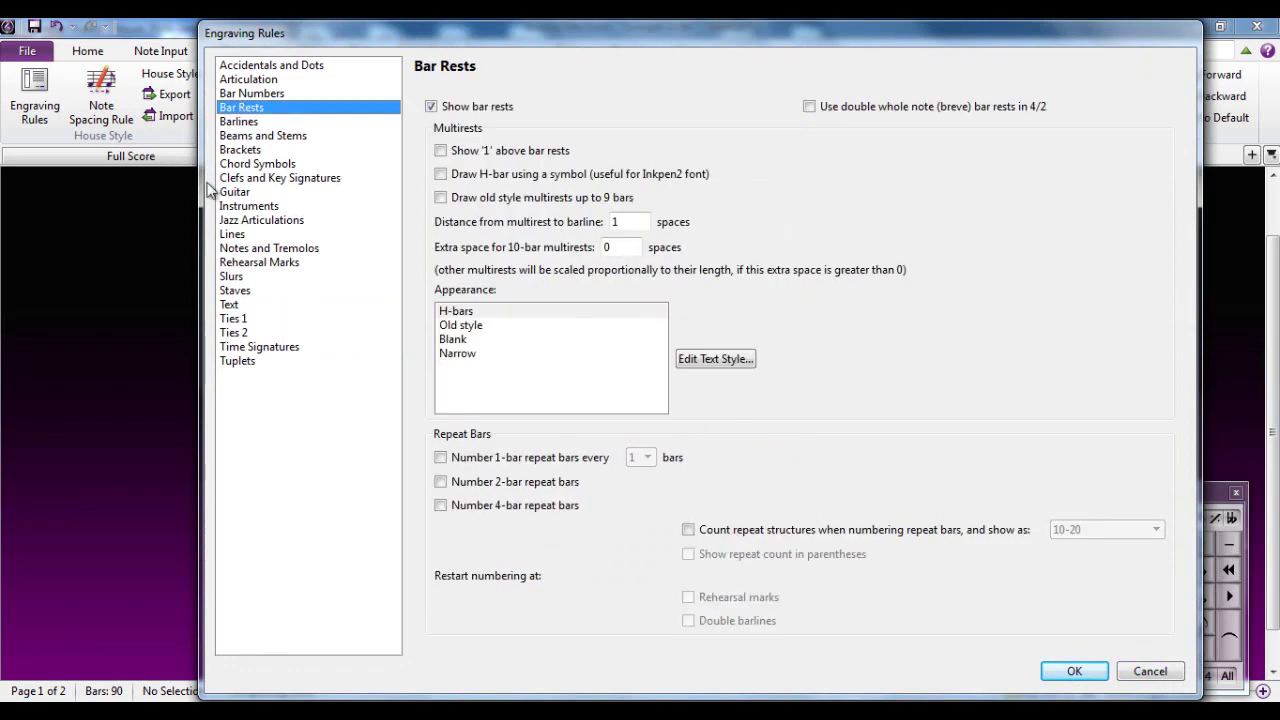
left_click(264, 92)
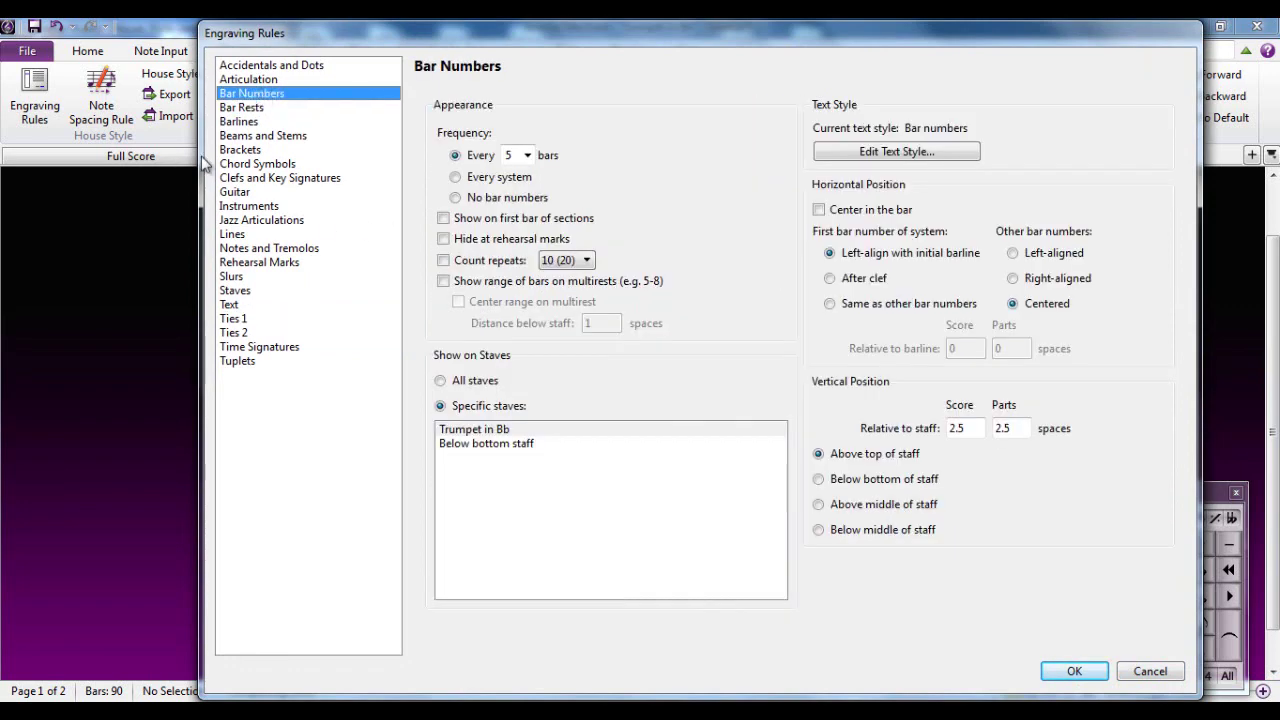
left_click(455, 197)
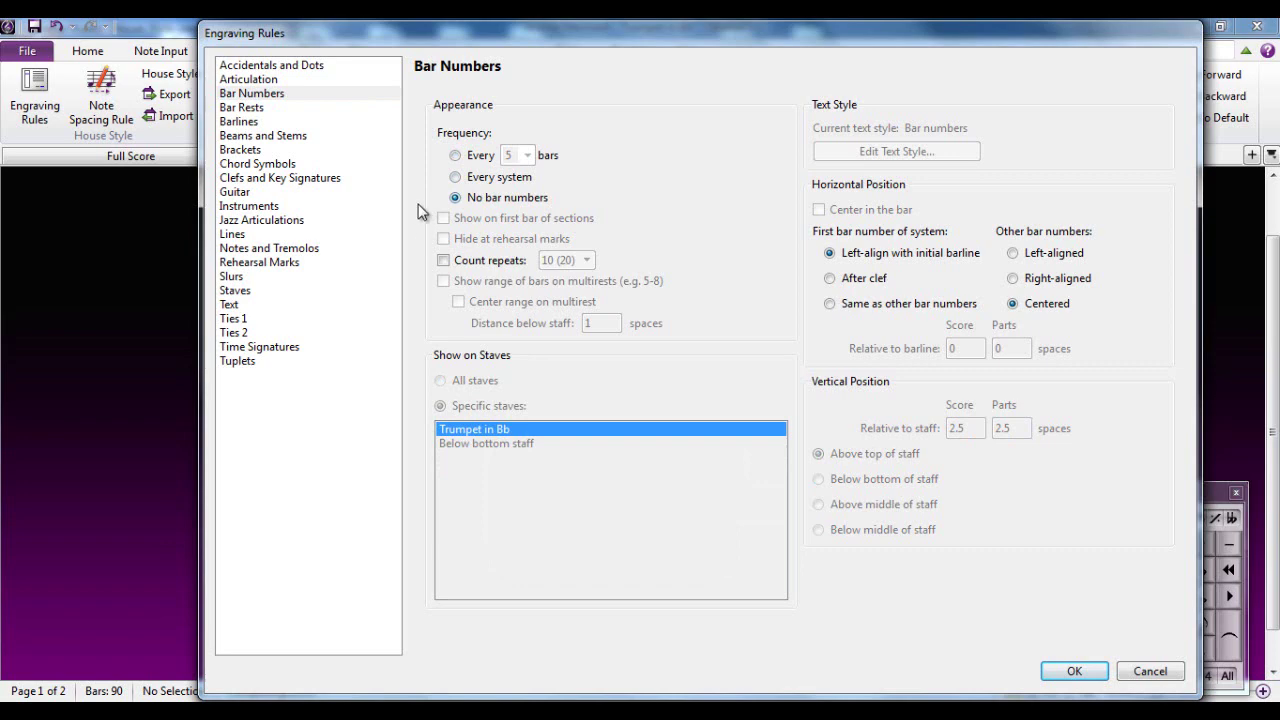
left_click(1075, 674)
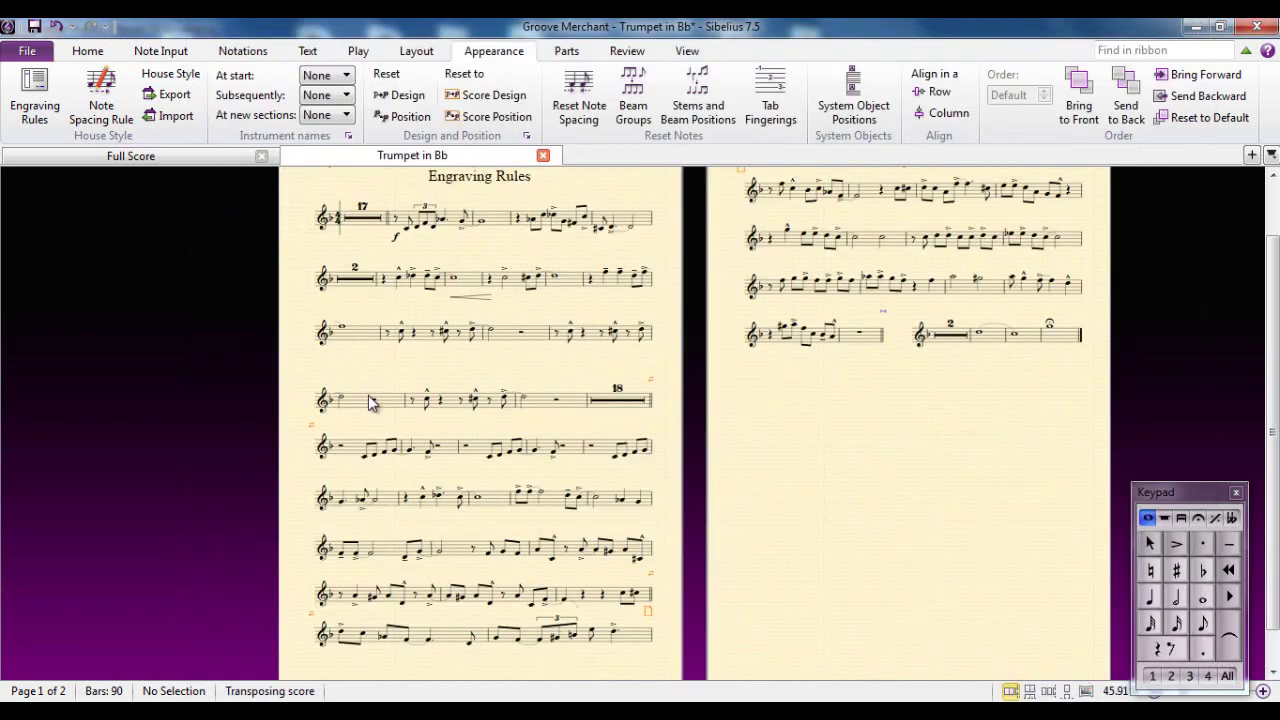
- Check the re-laid-out part without bar numbers at bar 33, then deselect
left_click(366, 399)
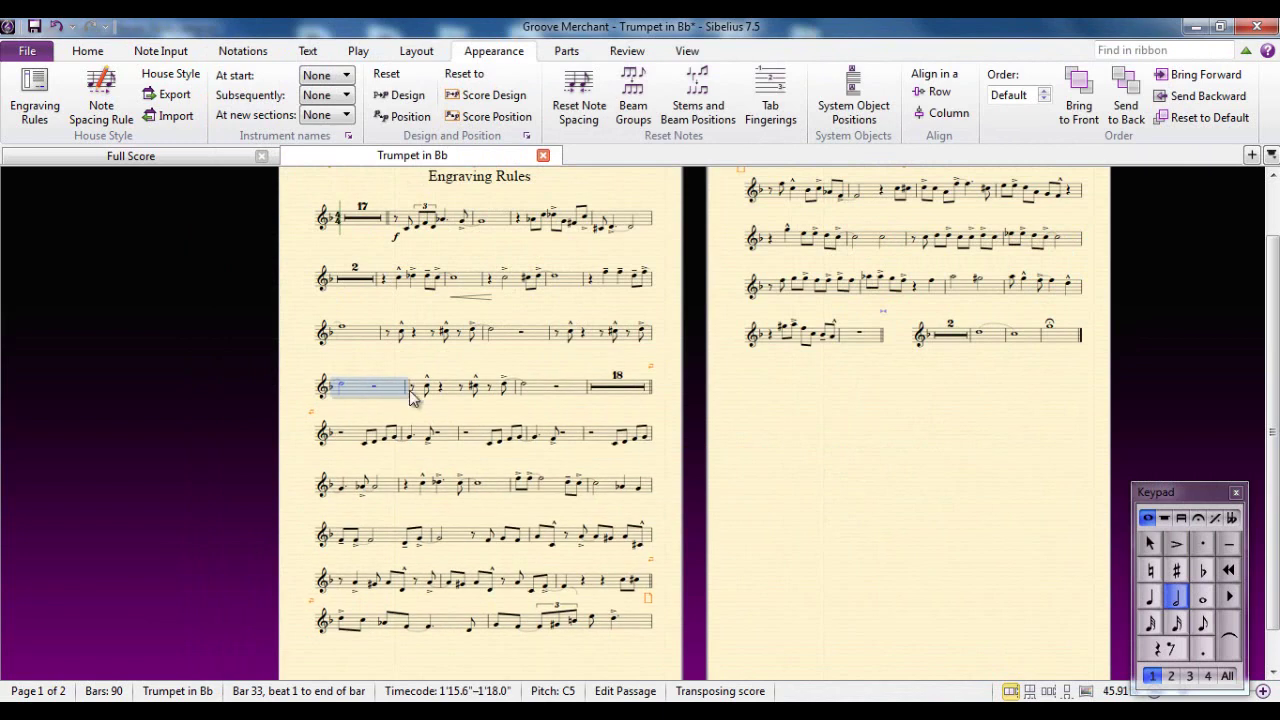
left_click(964, 435)
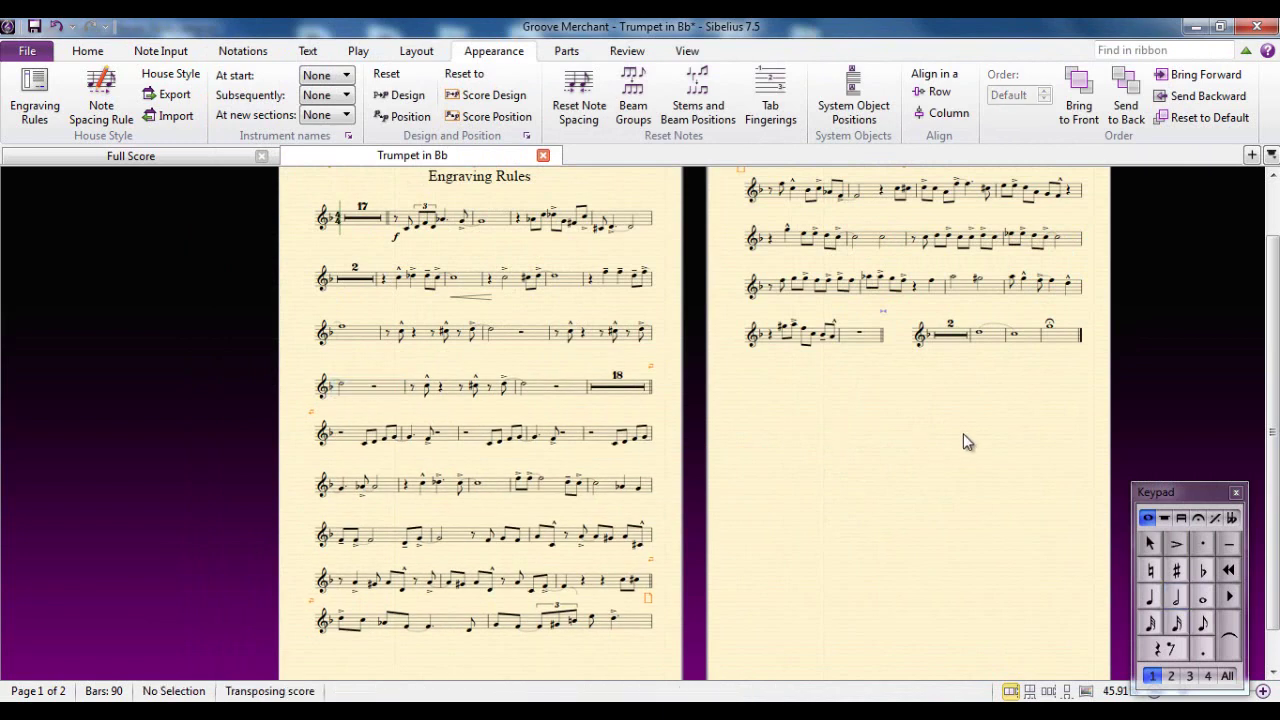